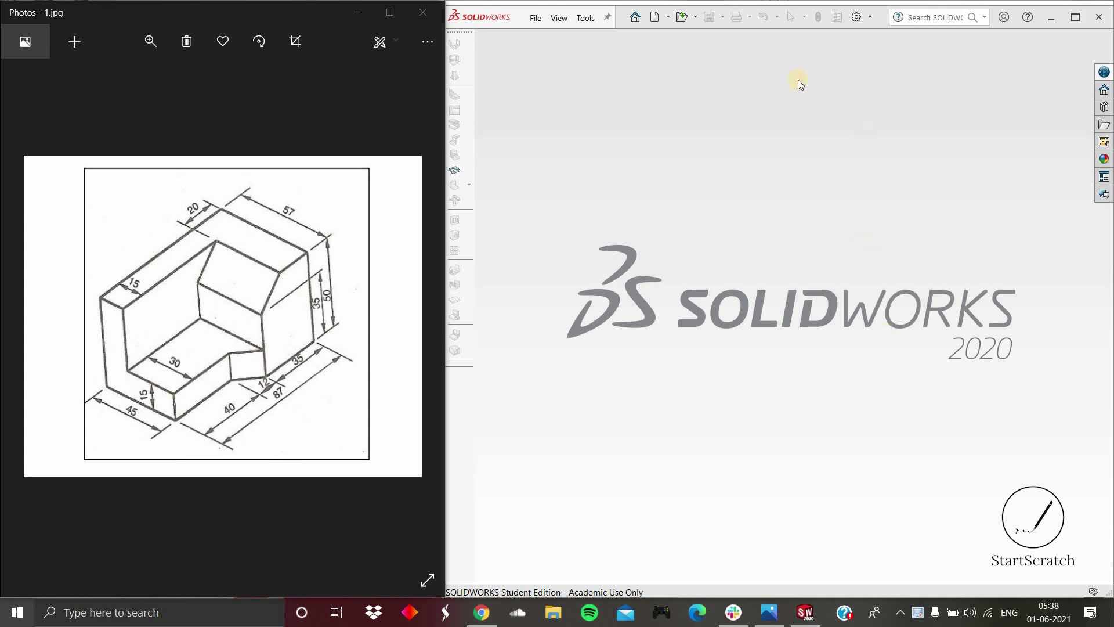
# Start a new part document and switch its unit system to millimetres (MMGS)
pyautogui.hotkey('ctrl', 'n')
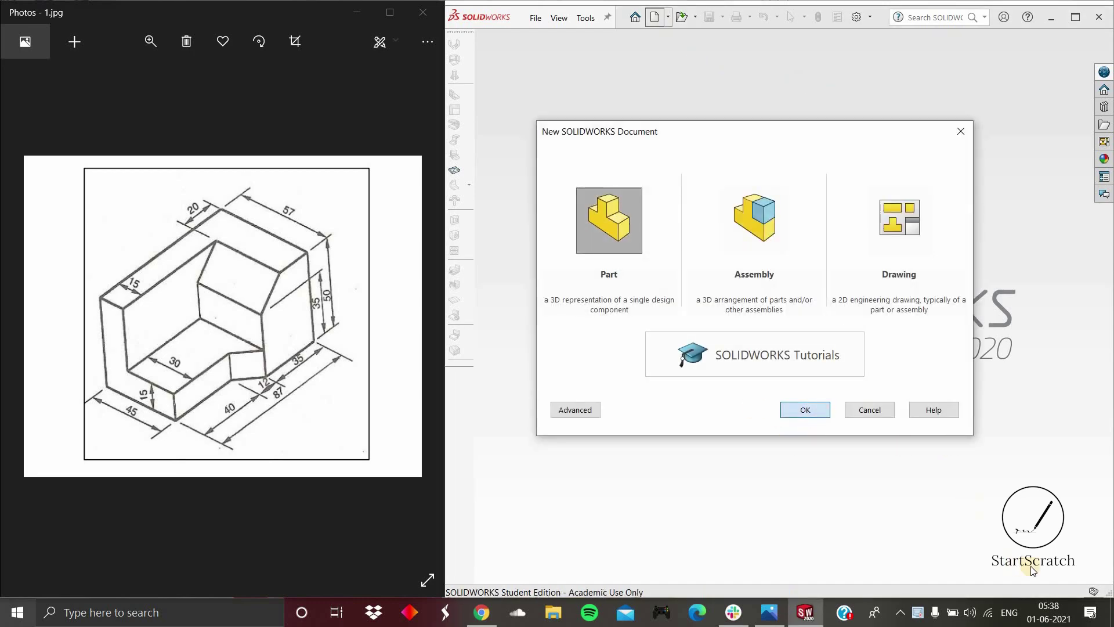
pyautogui.press('Return')
pyautogui.click(1053, 592)
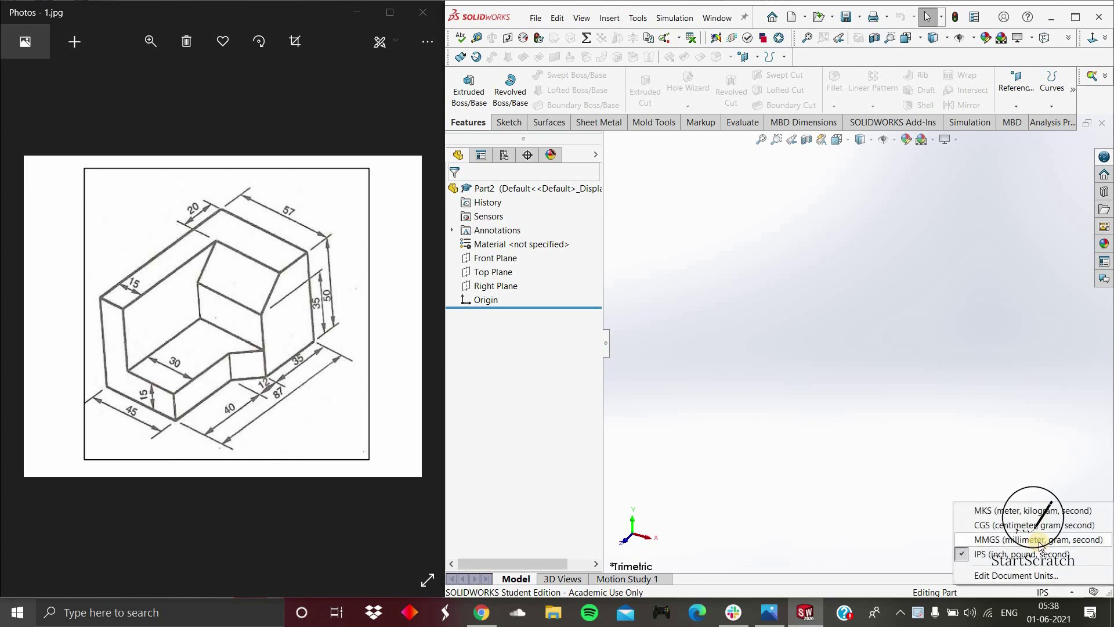
pyautogui.click(1040, 541)
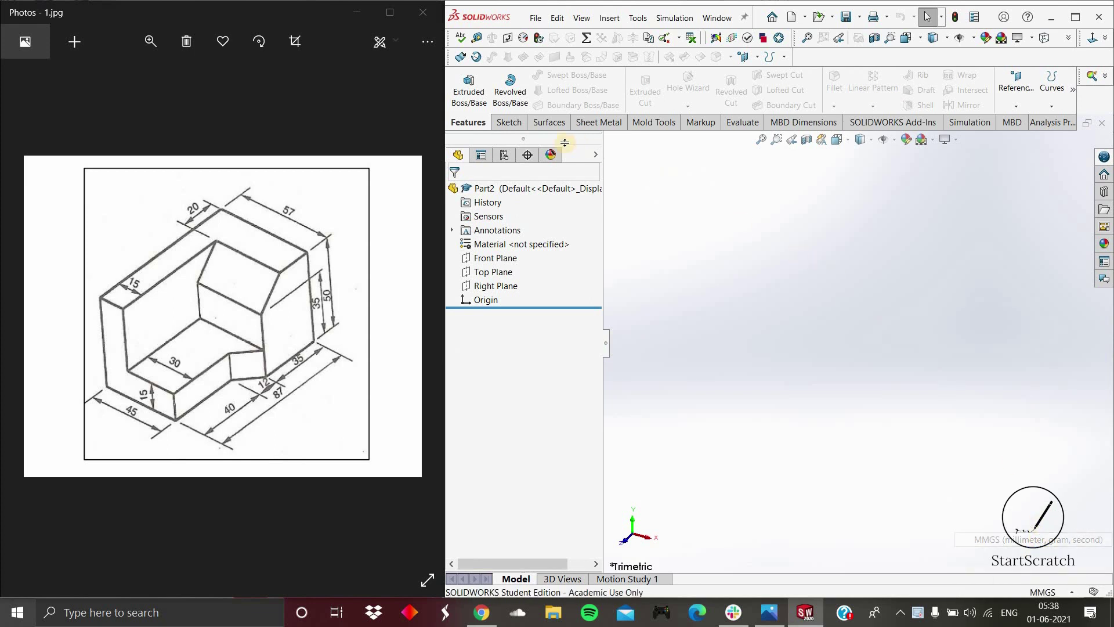
# Begin a new sketch on the Front Plane
pyautogui.click(496, 259)
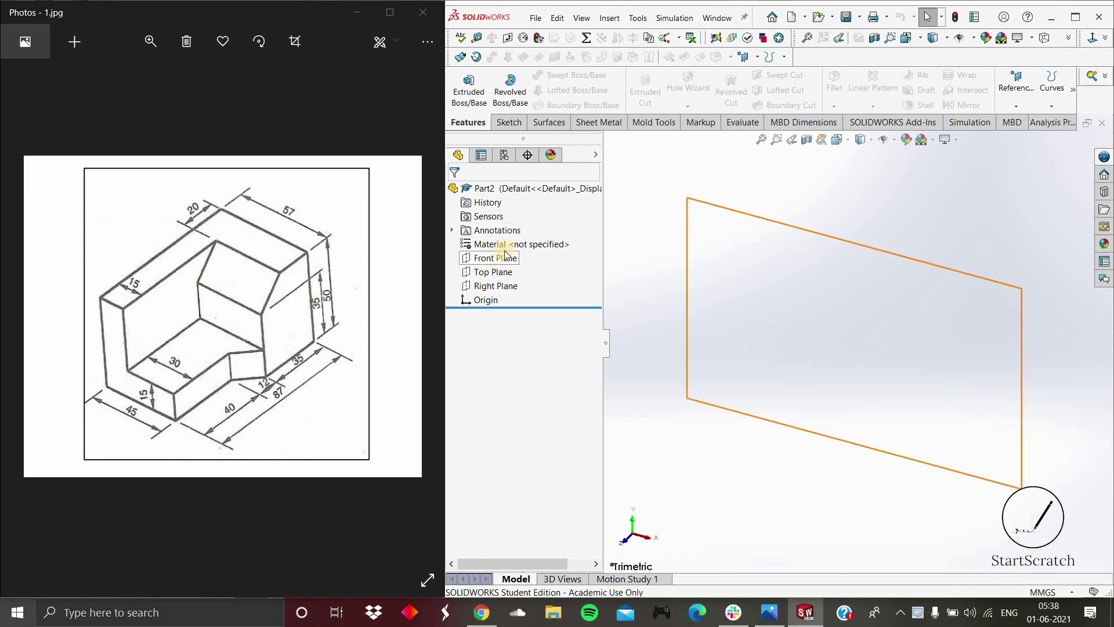
pyautogui.click(505, 254)
pyautogui.click(521, 251)
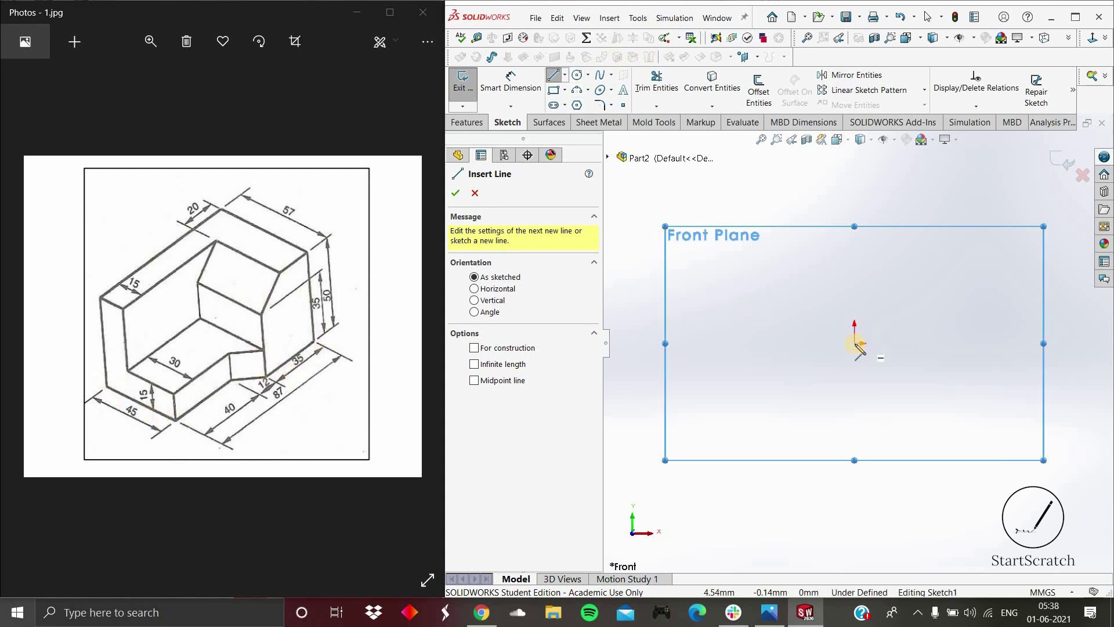
# Draw the closed six-sided stepped profile from the origin with an angled lower-right edge
pyautogui.click(856, 223)
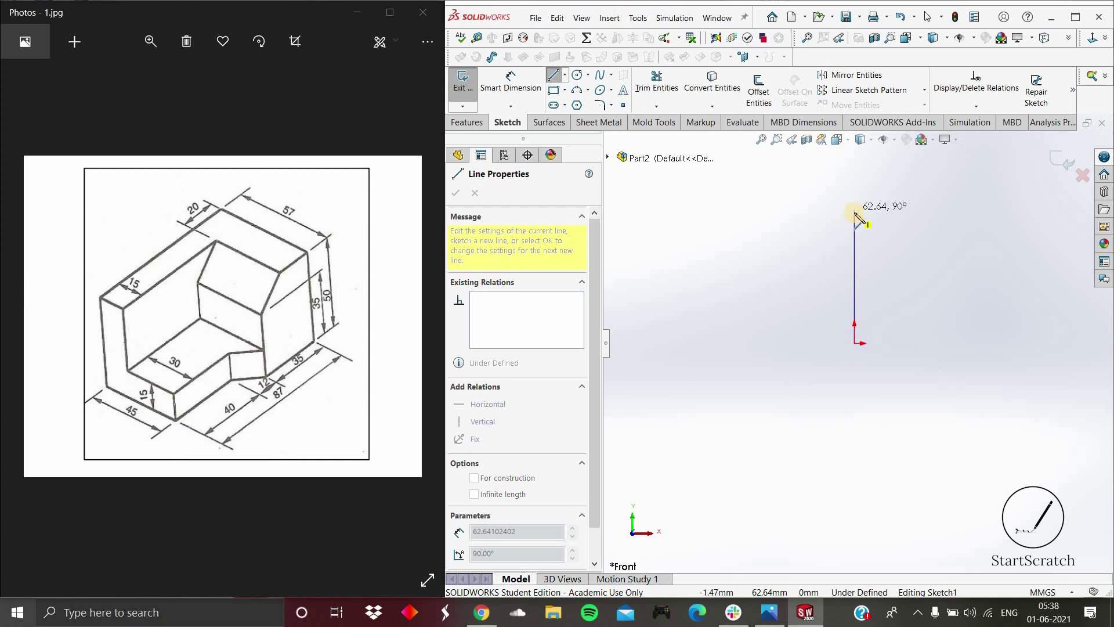
pyautogui.click(855, 213)
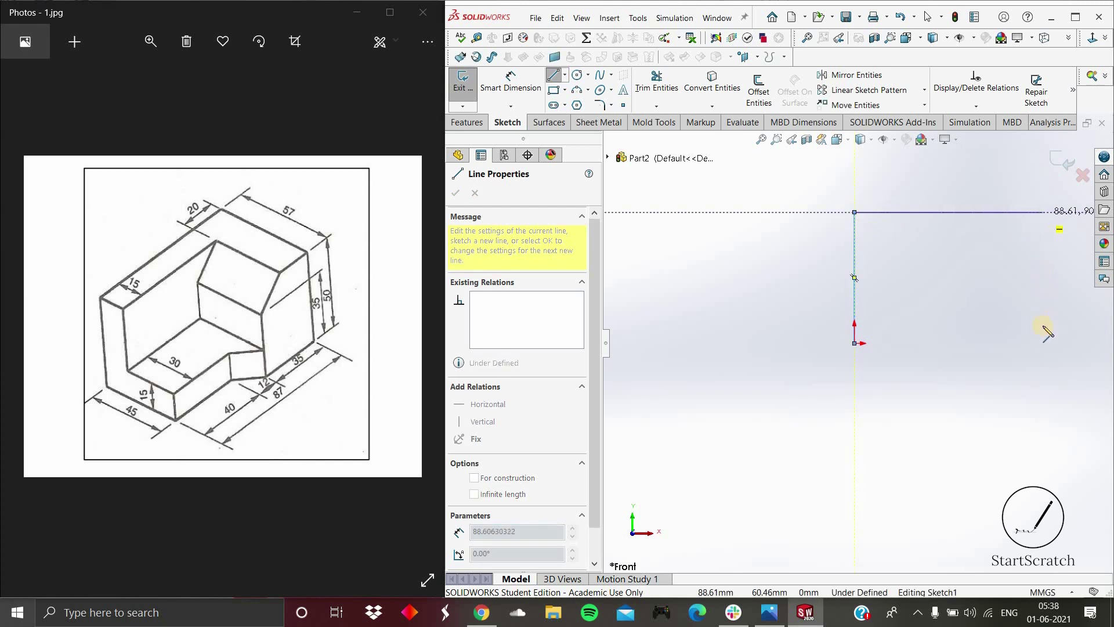
pyautogui.click(1042, 213)
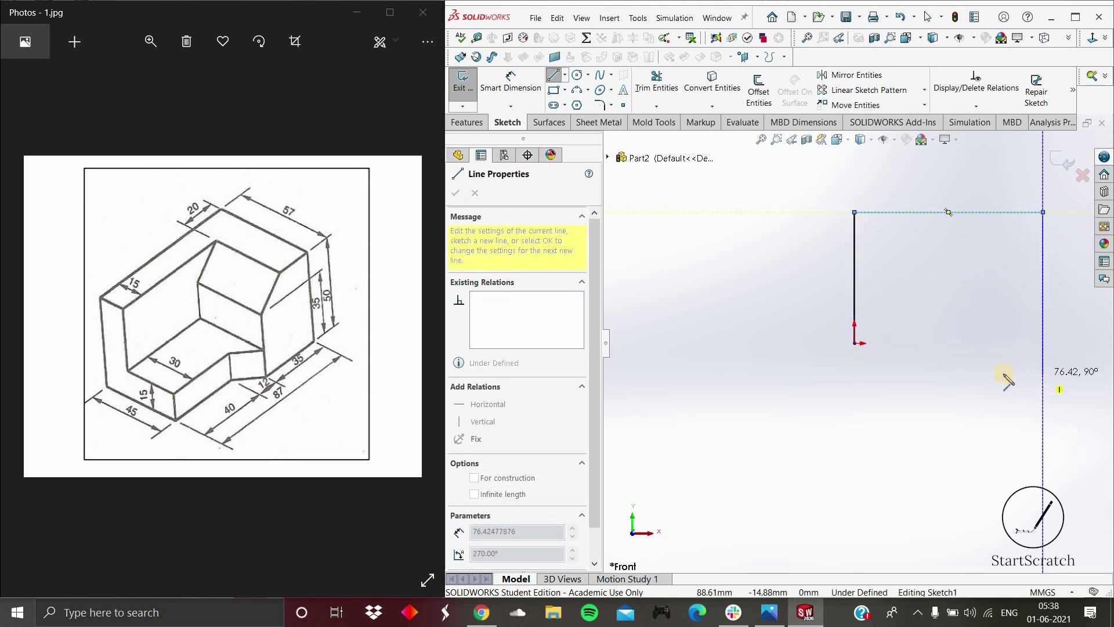
pyautogui.click(1043, 373)
pyautogui.click(979, 372)
pyautogui.click(952, 343)
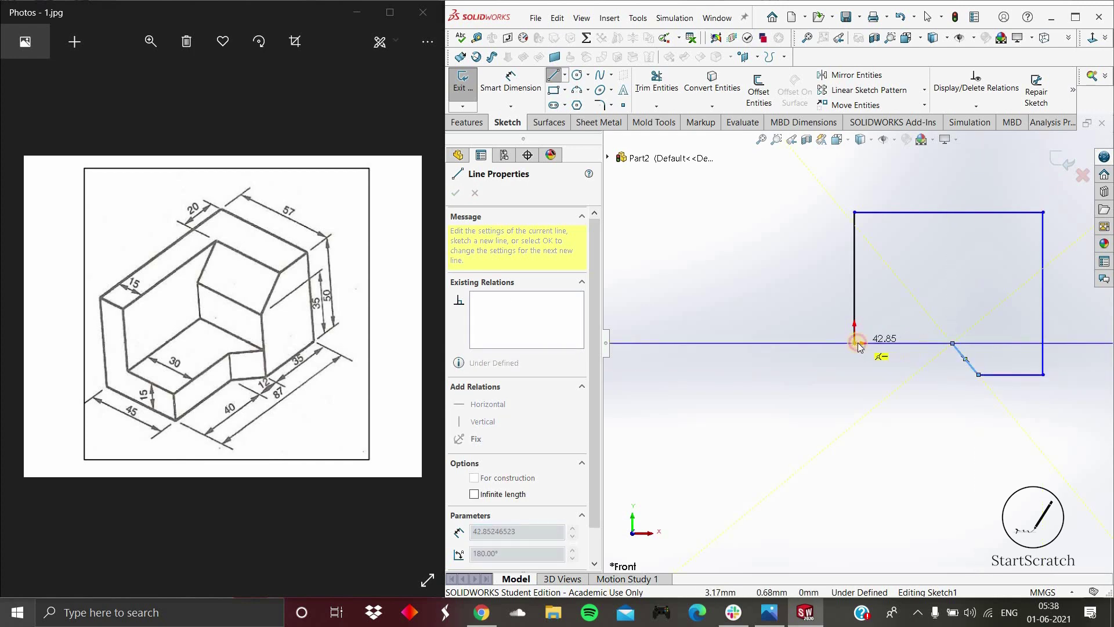
pyautogui.click(855, 343)
pyautogui.click(520, 81)
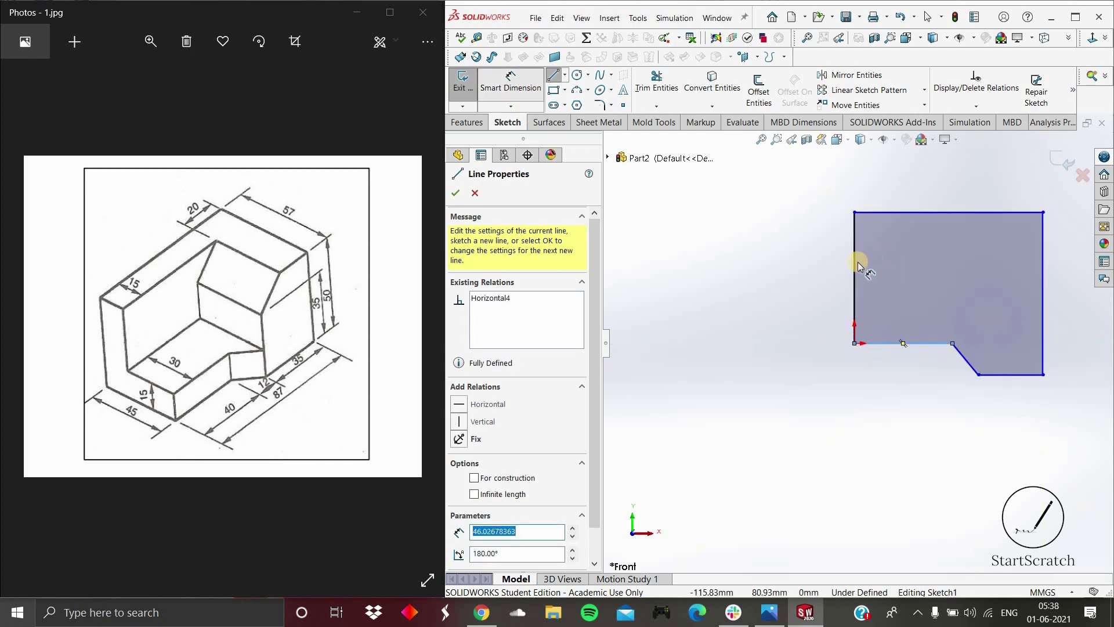
# Dimension the left height 45 mm, top width 87 mm and right height 57 mm
pyautogui.click(795, 264)
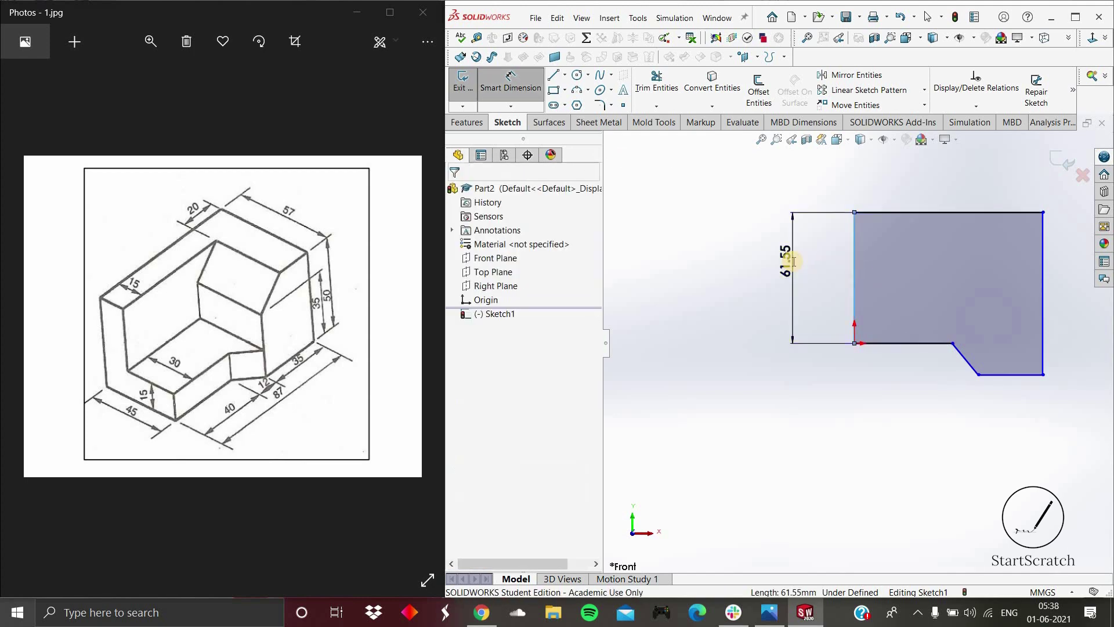
pyautogui.click(793, 263)
pyautogui.write('45')
pyautogui.press('Return')
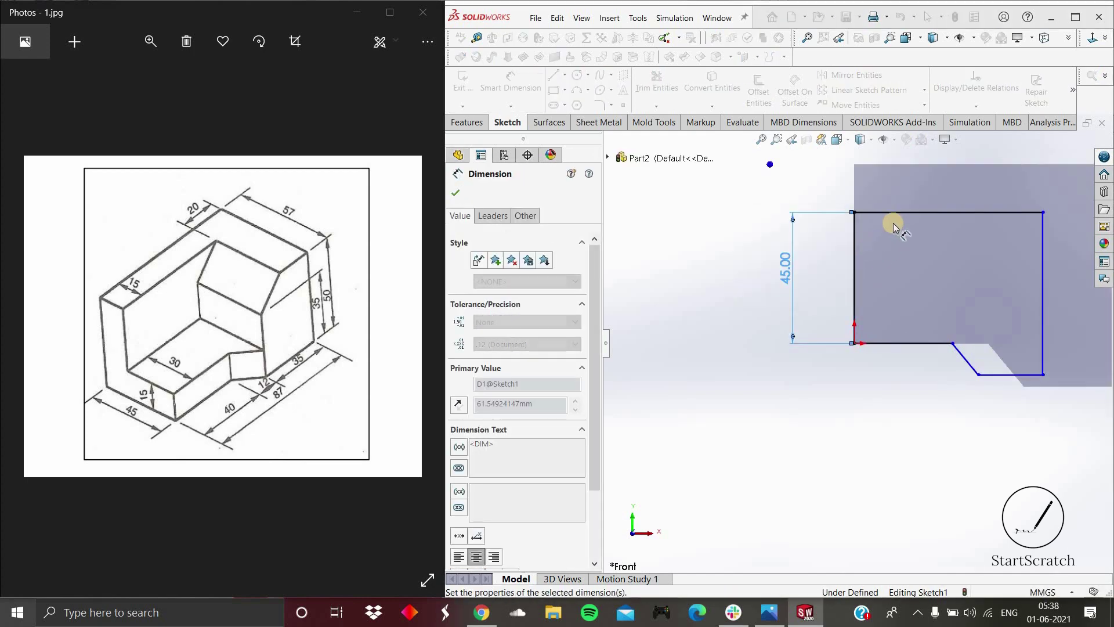
pyautogui.click(886, 195)
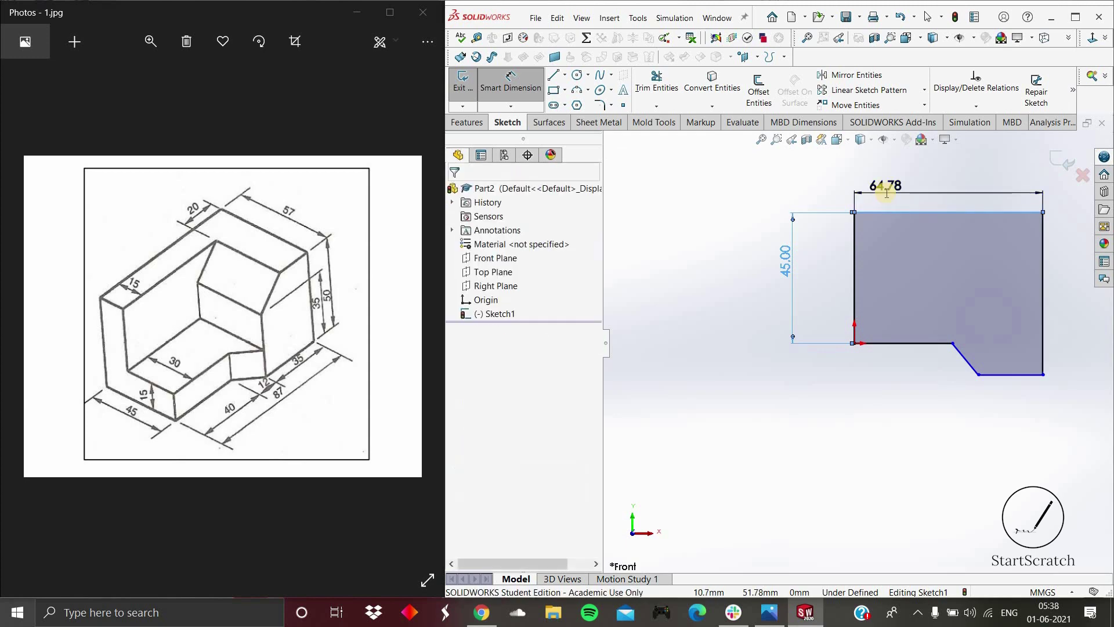
pyautogui.write('87')
pyautogui.press('Return')
pyautogui.scroll(-2, 1060, 335)
pyautogui.scroll(-1, 965, 307)
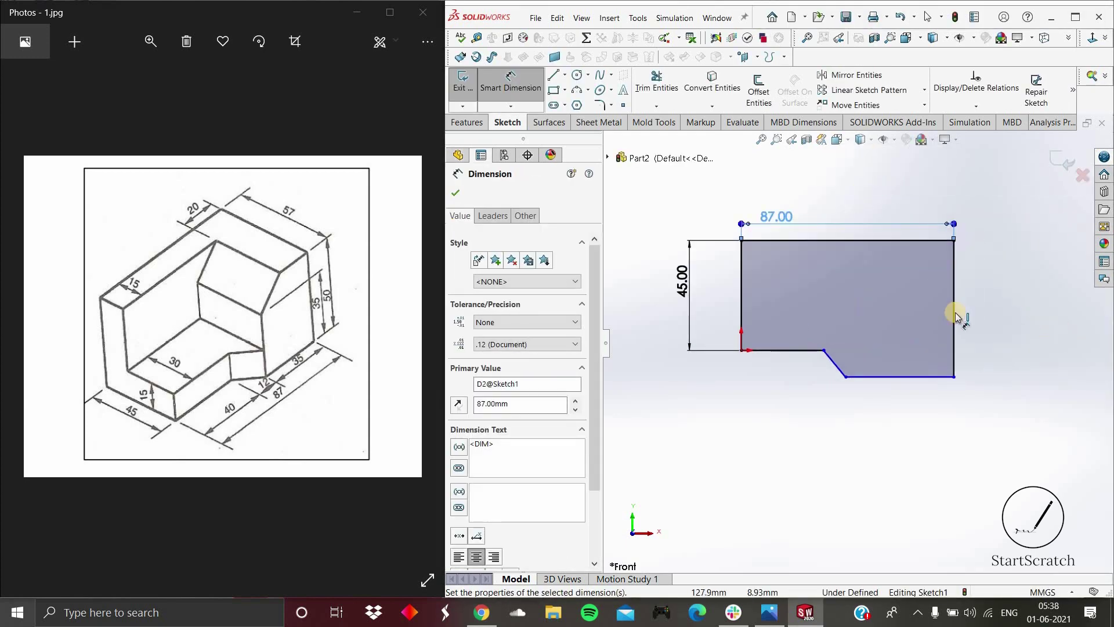
pyautogui.click(1001, 303)
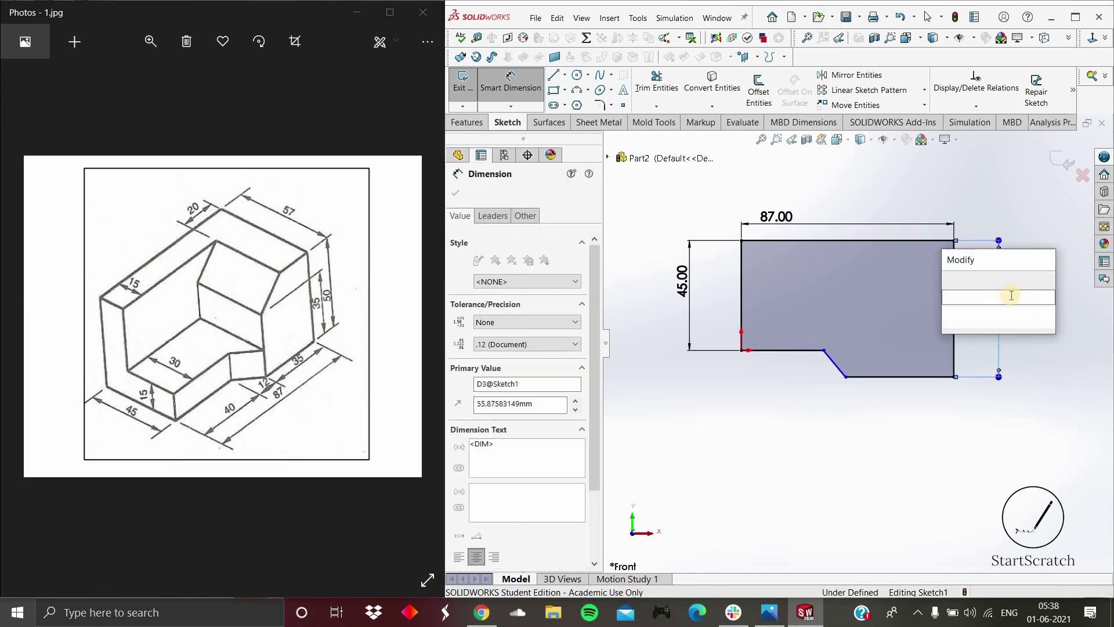
pyautogui.write('57')
pyautogui.press('Return')
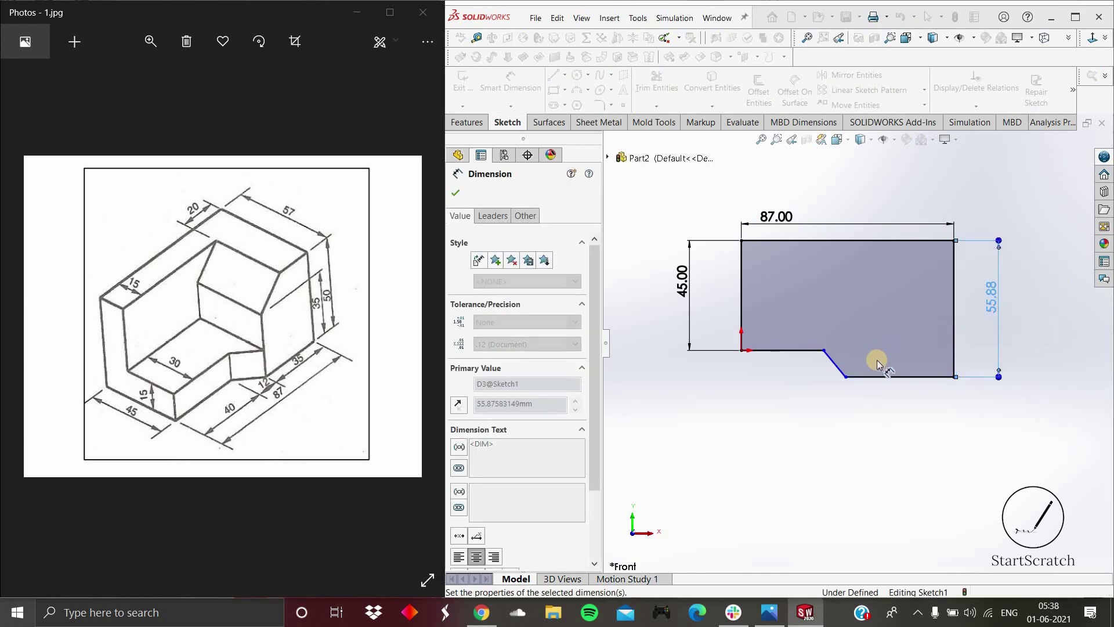
# Dimension the bottom-right segment 35 mm and the bottom-left segment 40 mm
pyautogui.click(896, 380)
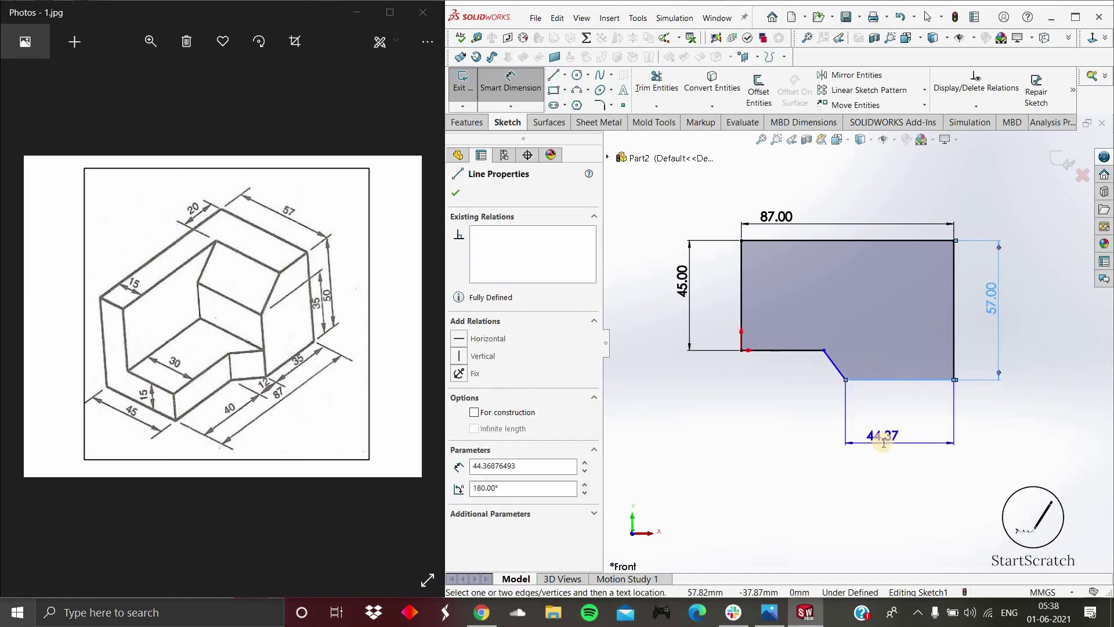
pyautogui.click(882, 444)
pyautogui.write('35')
pyautogui.press('Return')
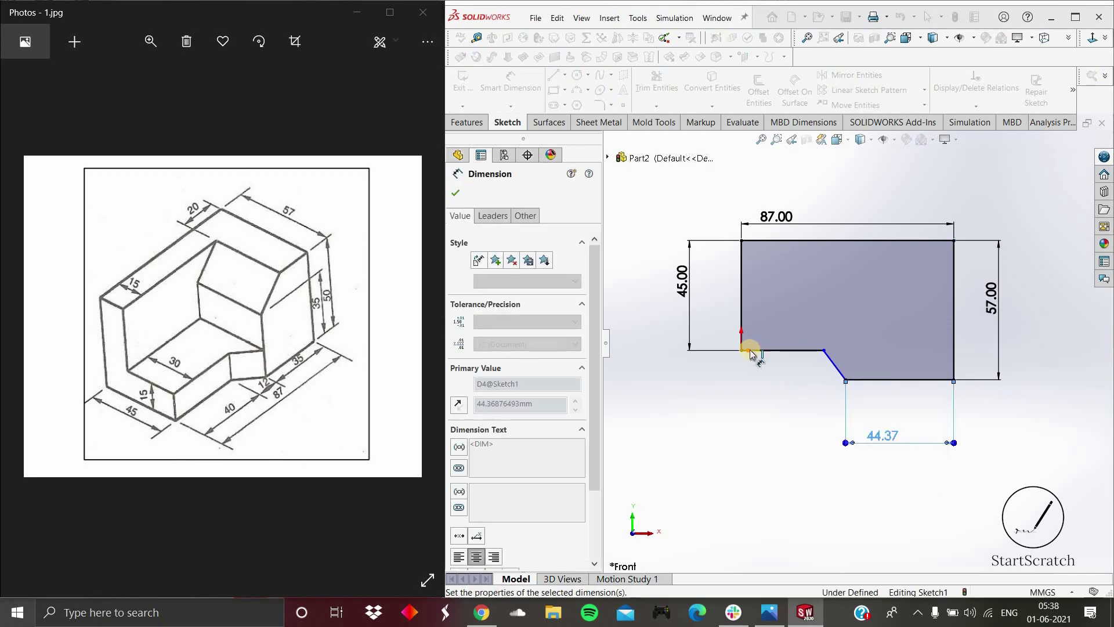
pyautogui.click(769, 402)
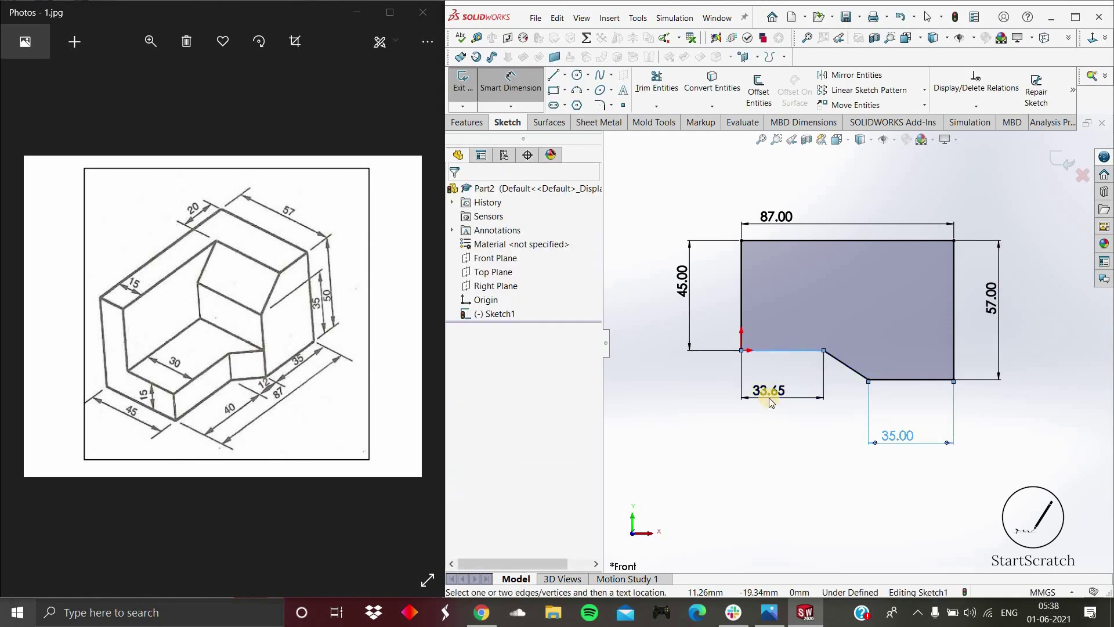
pyautogui.click(769, 398)
pyautogui.write('40')
pyautogui.press('Return')
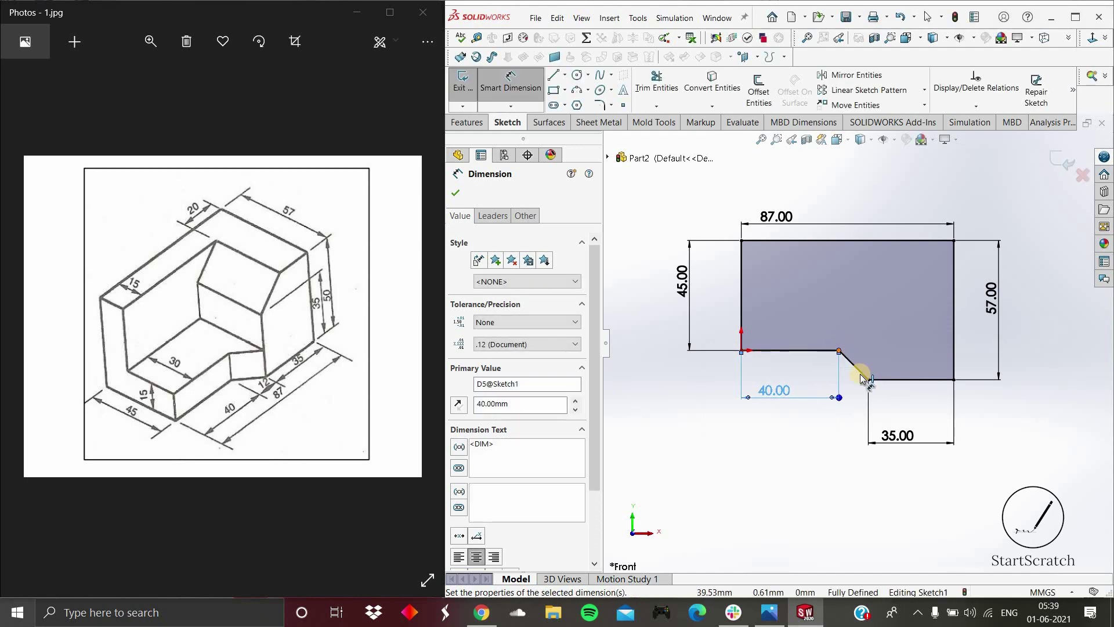
# Attempt a 12 mm offset on the angled edge and discard it as over-defining
pyautogui.click(868, 381)
pyautogui.click(838, 352)
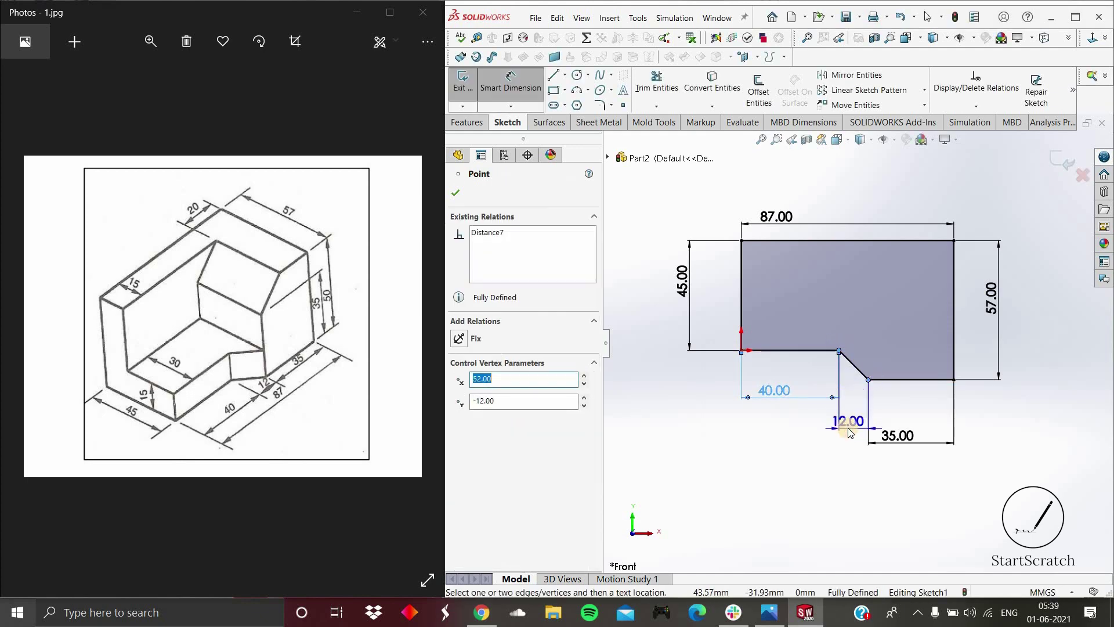
pyautogui.click(848, 427)
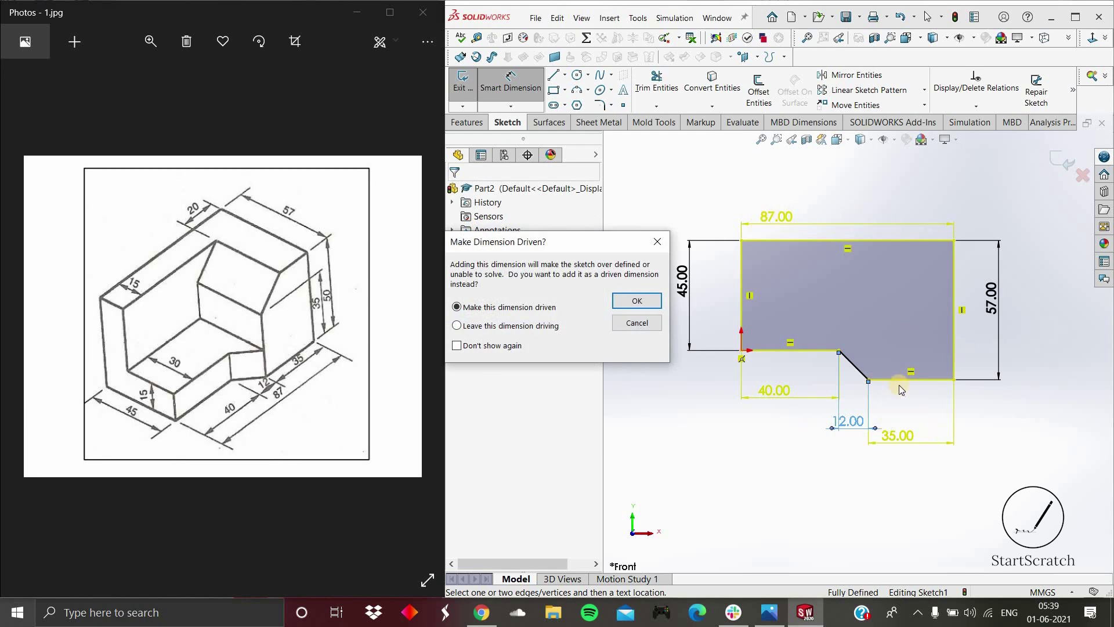
pyautogui.click(644, 327)
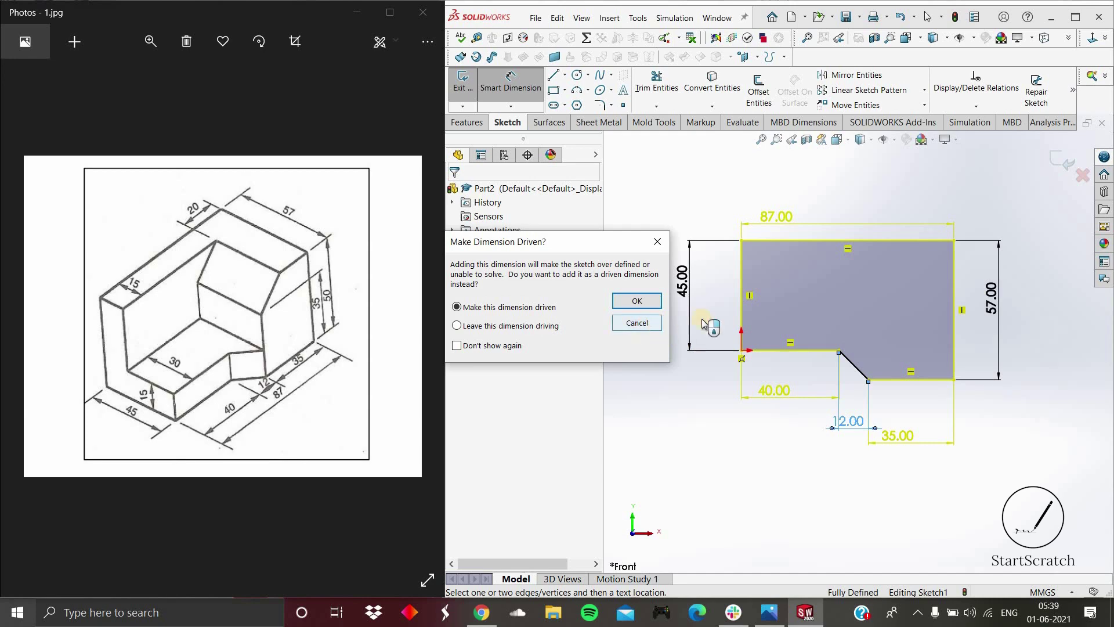
# Extrude the profile 15 mm with Extruded Boss/Base into the solid base
pyautogui.click(468, 122)
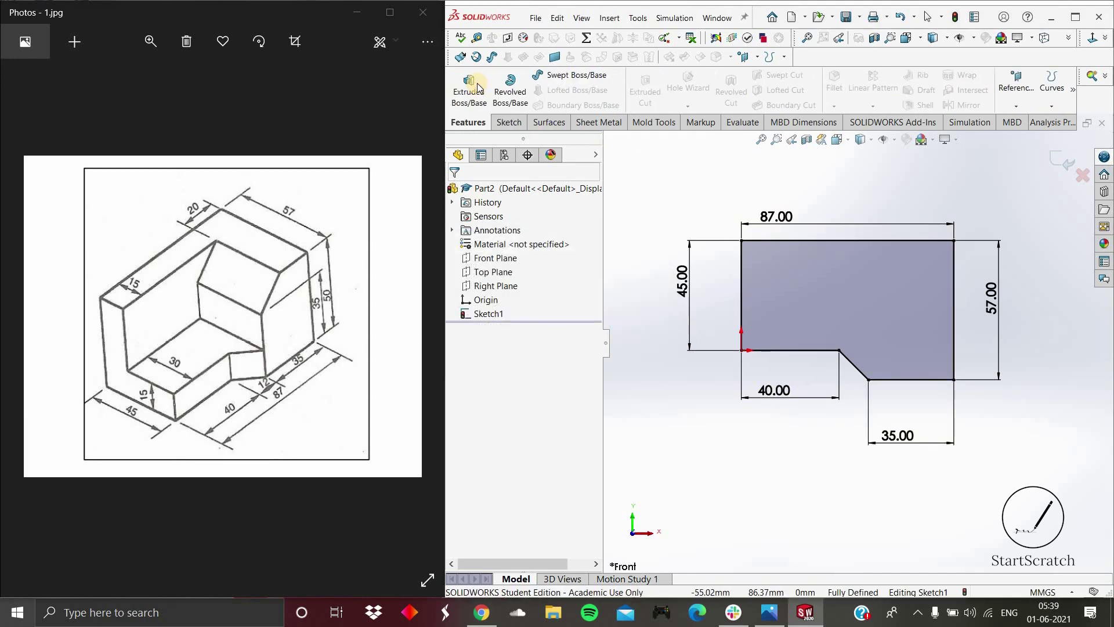
pyautogui.click(470, 87)
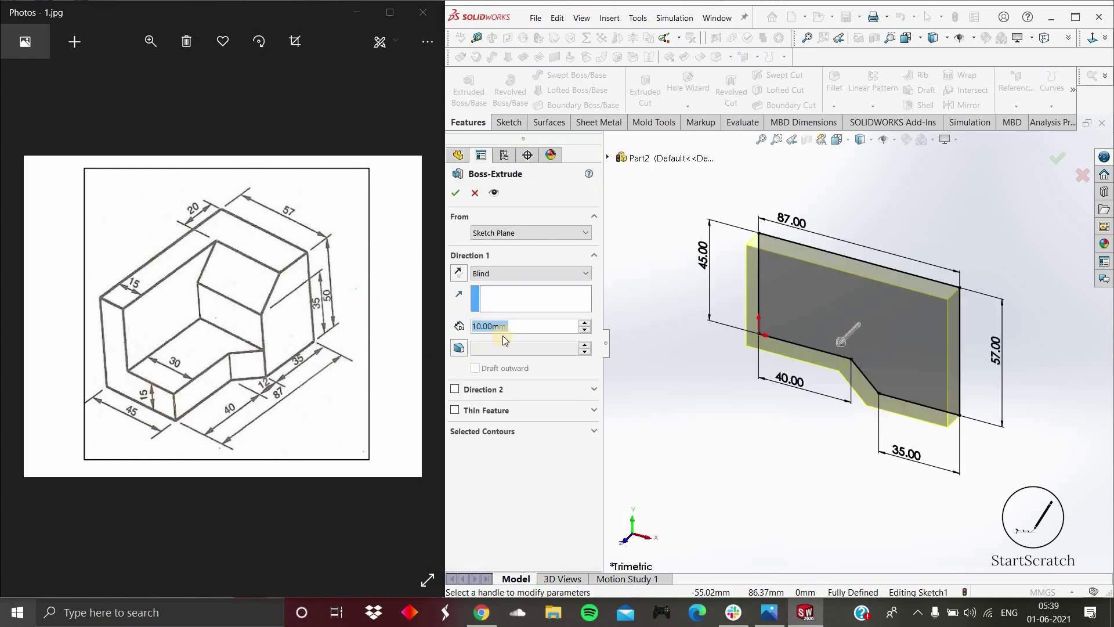
pyautogui.write('15')
pyautogui.press('Return')
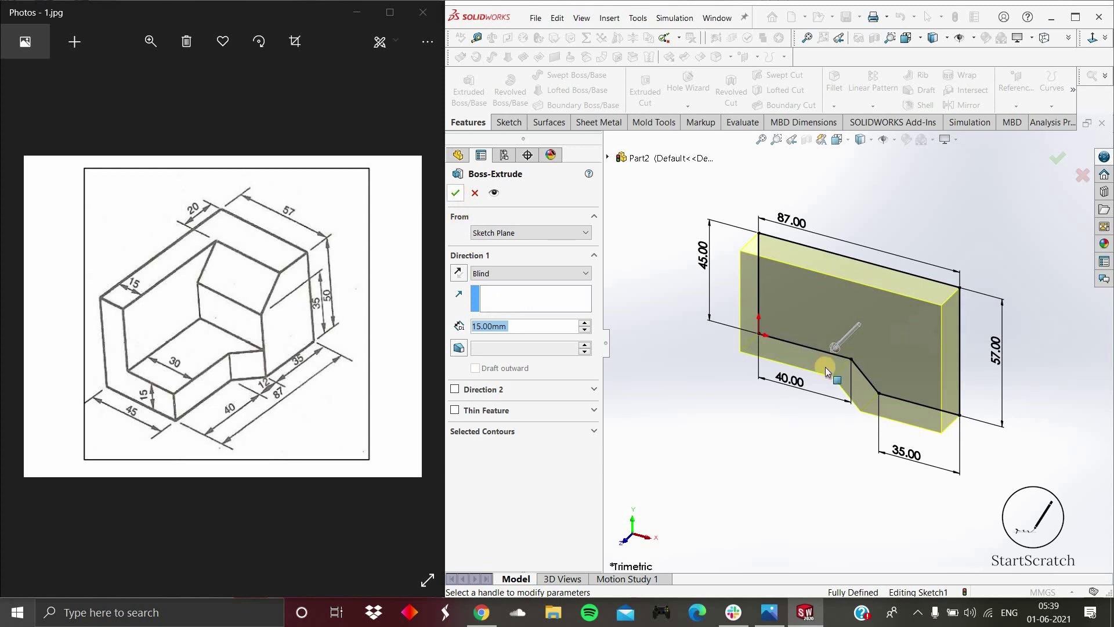
pyautogui.press('Return')
pyautogui.moveTo(842, 295); pyautogui.dragTo(834, 237, button='middle')
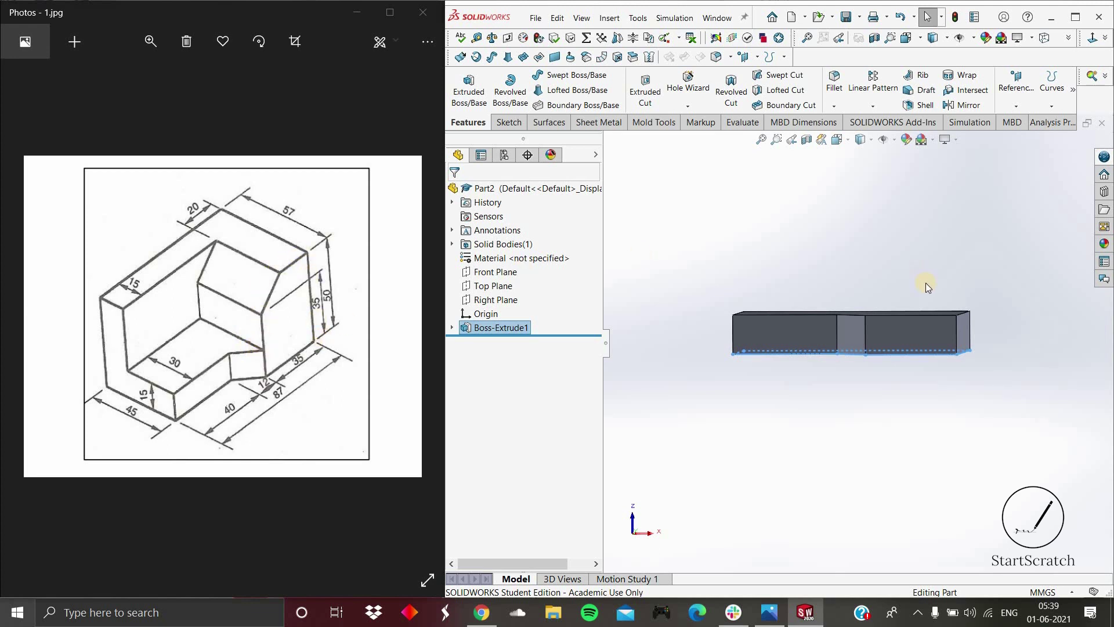
# Start a new sketch on the base's top face and begin the Line tool
pyautogui.click(967, 295)
pyautogui.click(967, 279)
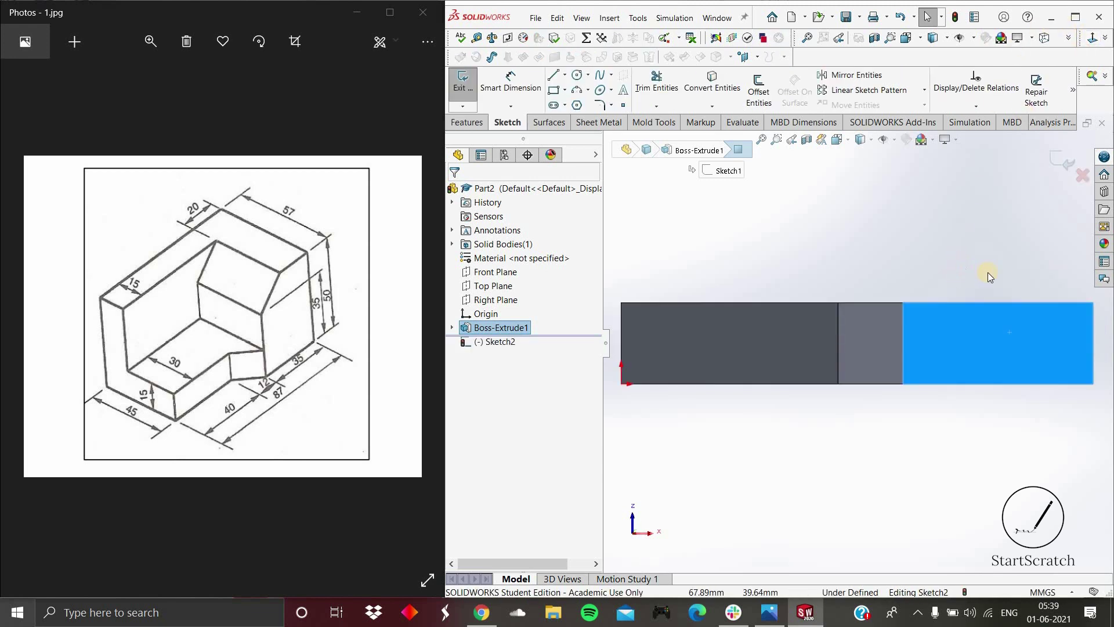
pyautogui.scroll(-2, 893, 340)
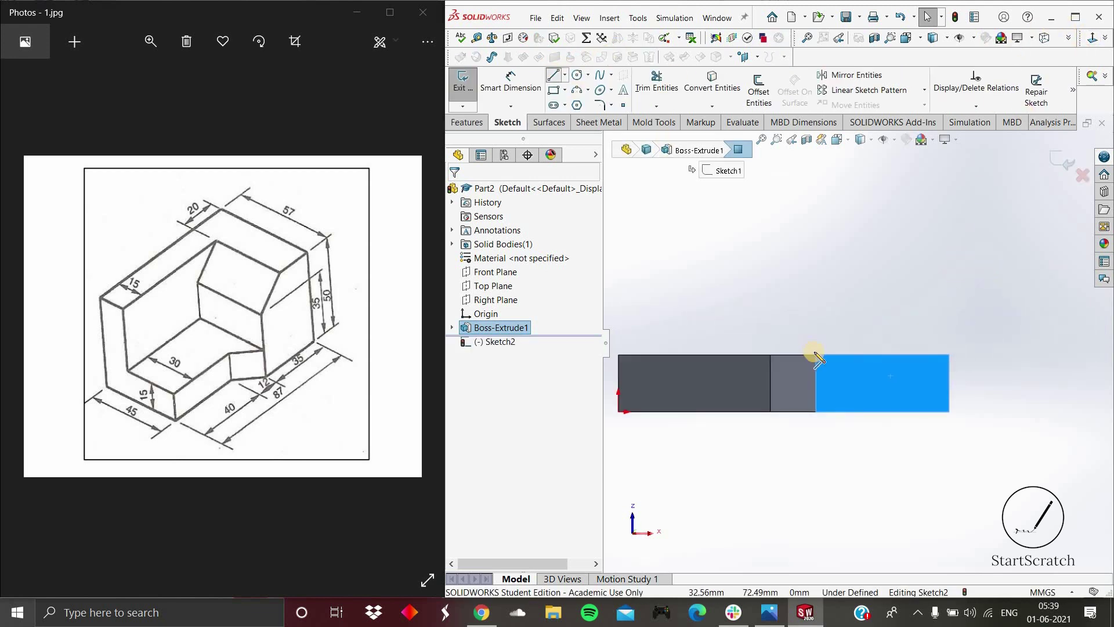
pyautogui.press('l')
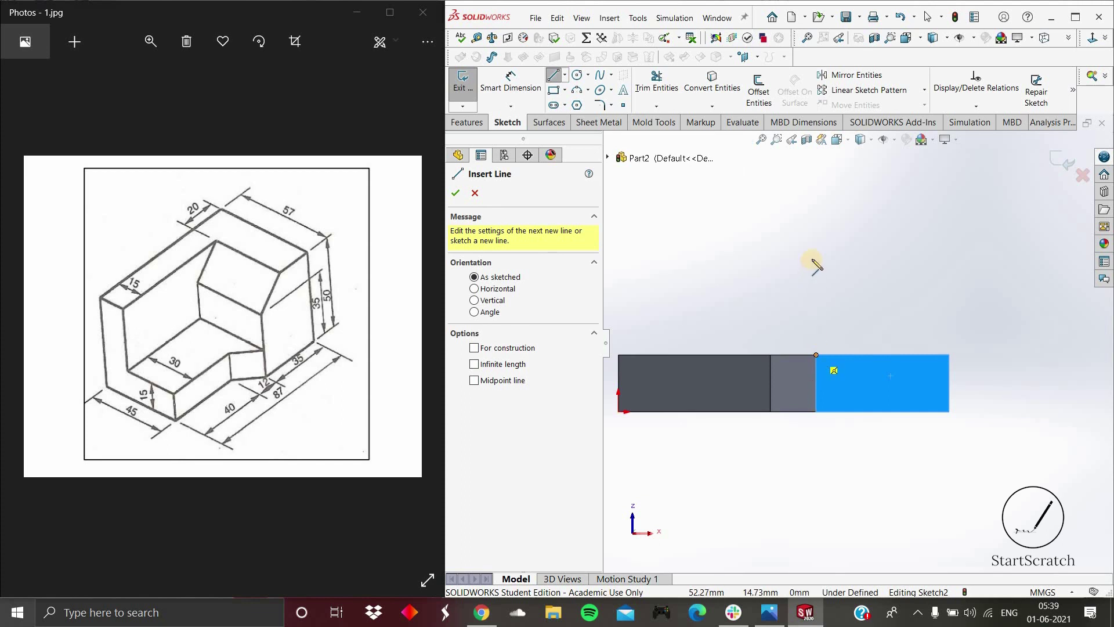
# Draw the closed upright profile: vertical edge, 45° chamfer, top edge and right edge down to the block
pyautogui.click(816, 355)
pyautogui.click(815, 255)
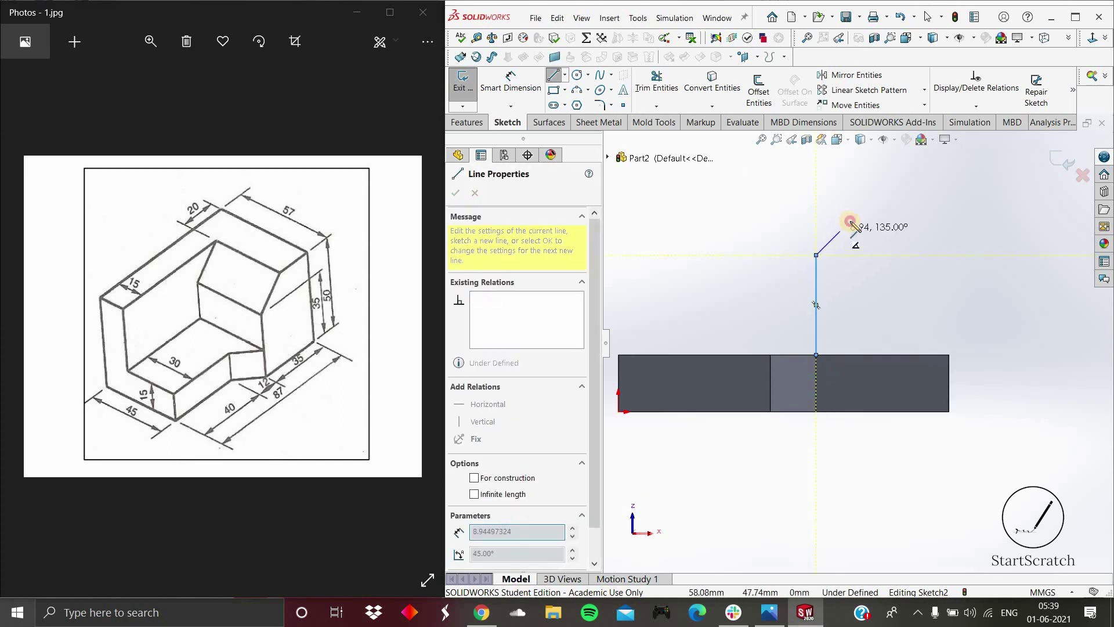
pyautogui.click(849, 224)
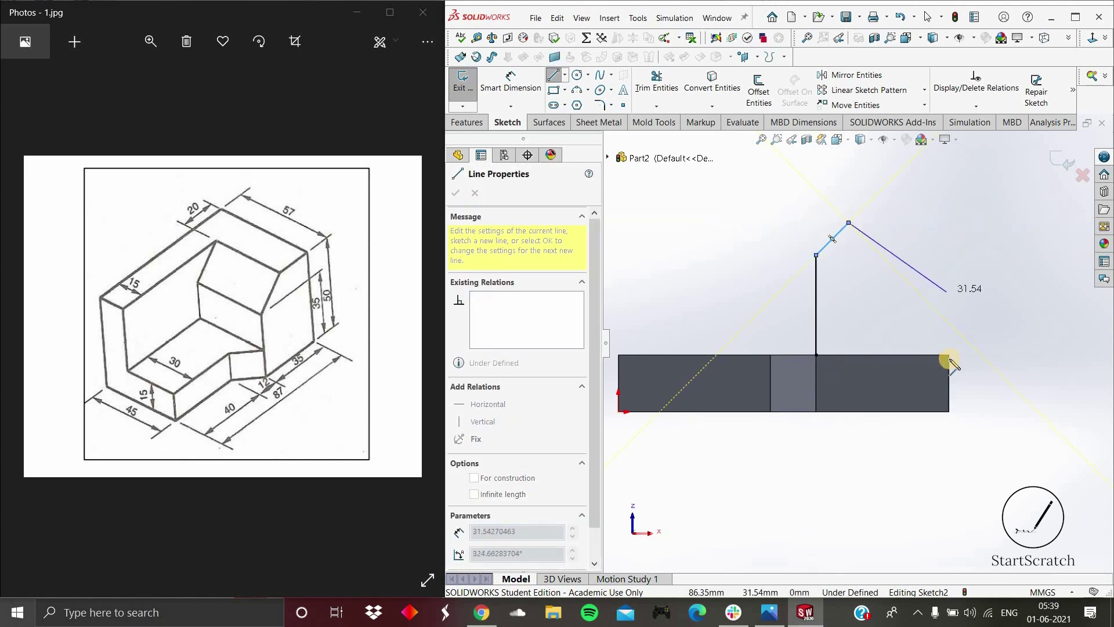
pyautogui.click(949, 309)
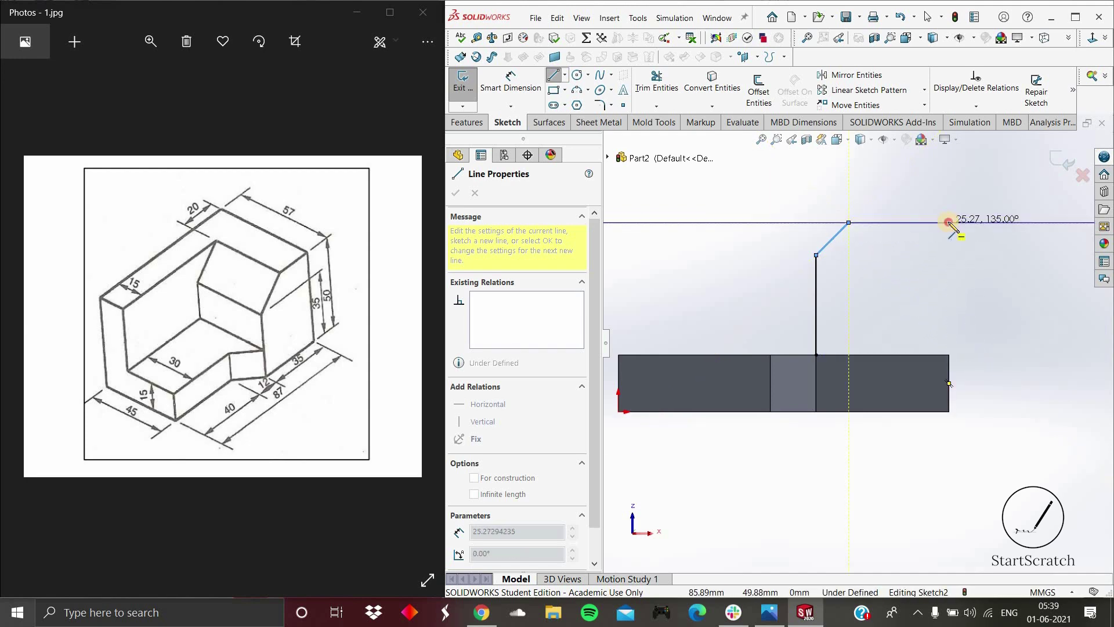
pyautogui.click(949, 224)
pyautogui.click(949, 355)
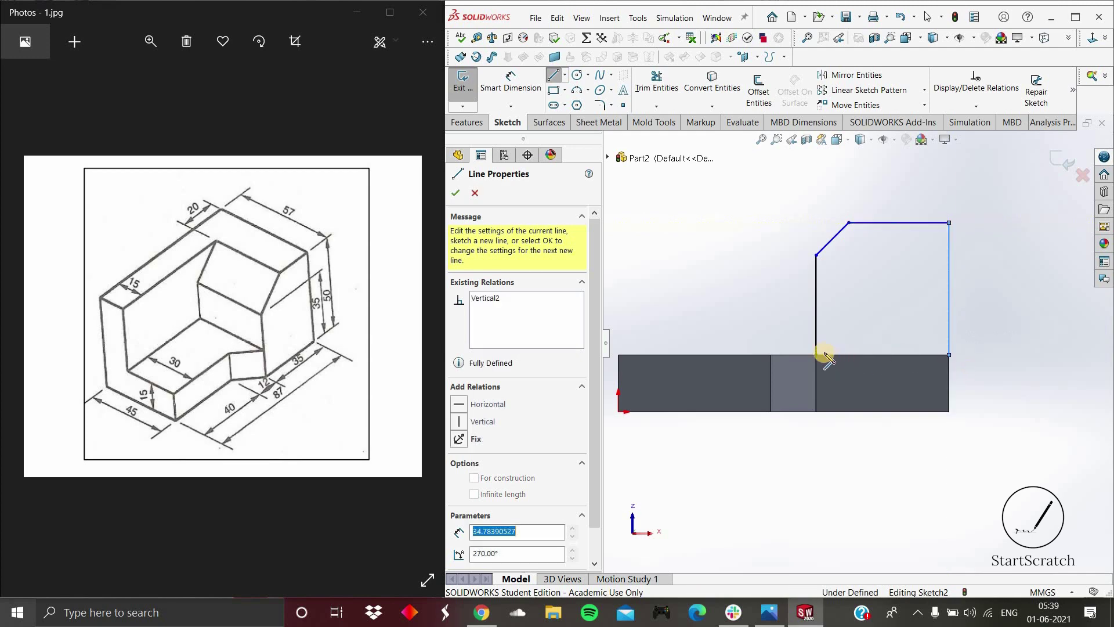
pyautogui.click(510, 83)
pyautogui.click(881, 187)
# Dimension the top edge 20 mm and the chamfer's lower corner 35 mm above the base
pyautogui.click(883, 174)
pyautogui.write('20')
pyautogui.press('Return')
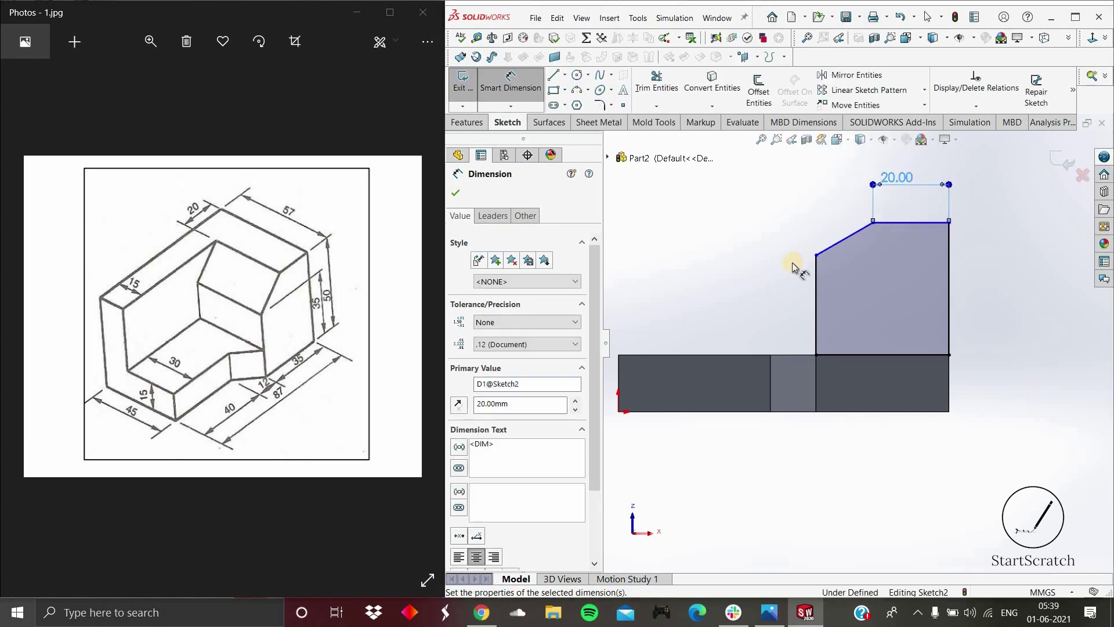
pyautogui.click(897, 409)
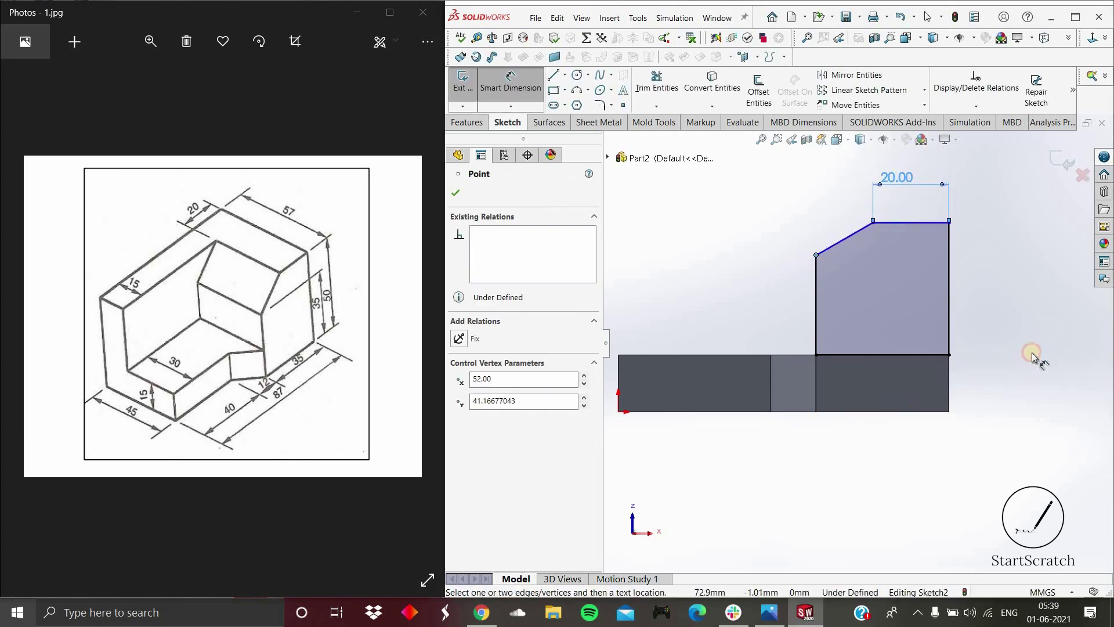
pyautogui.click(818, 255)
pyautogui.click(1006, 353)
pyautogui.write('3')
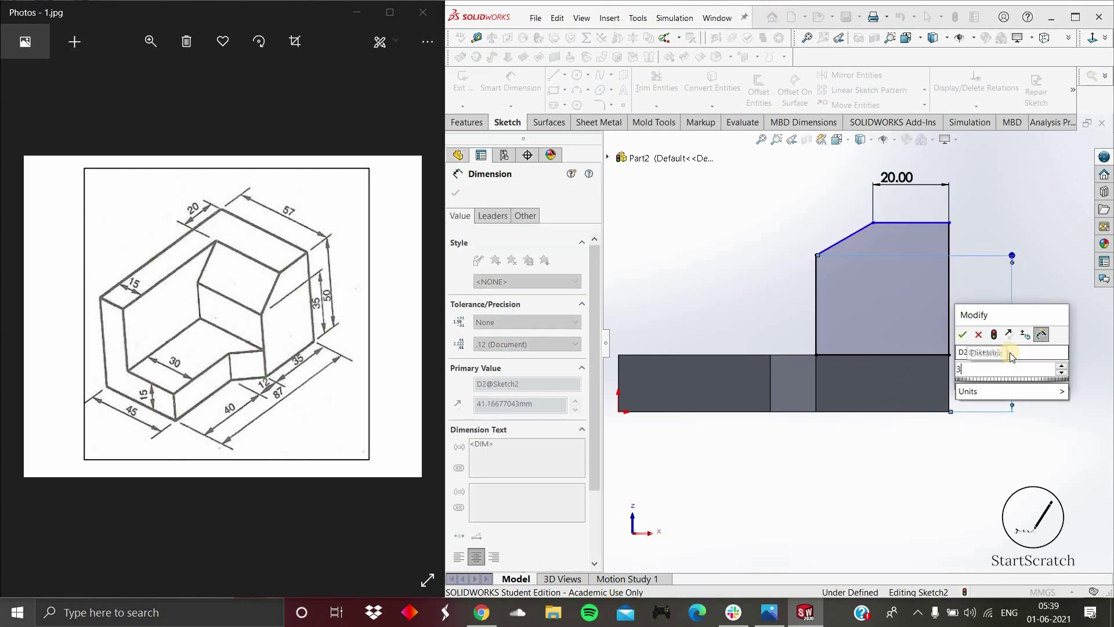
pyautogui.write('5')
pyautogui.press('Return')
# Set the overall profile height to 50 mm and finish the sketch
pyautogui.click(911, 223)
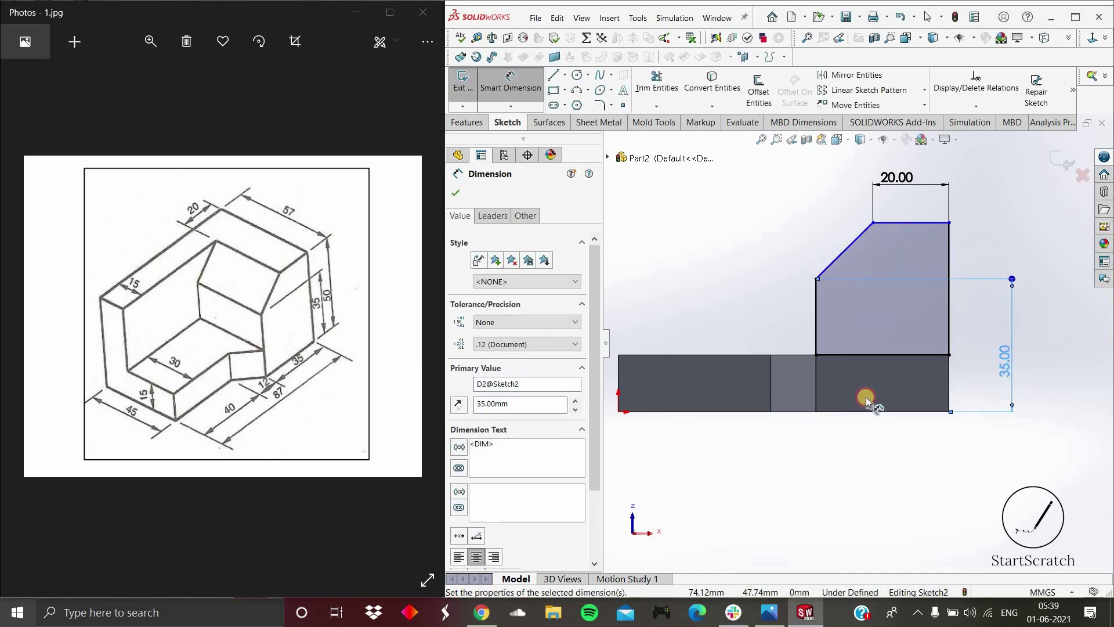
pyautogui.click(883, 417)
pyautogui.click(1014, 326)
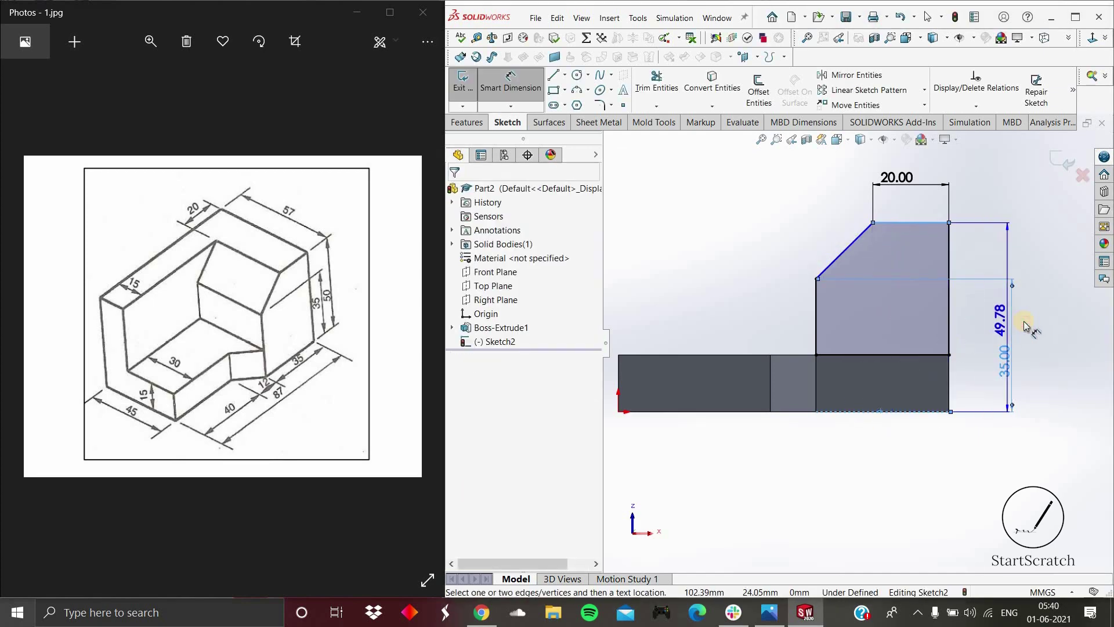
pyautogui.click(1024, 325)
pyautogui.write('50')
pyautogui.press('Return')
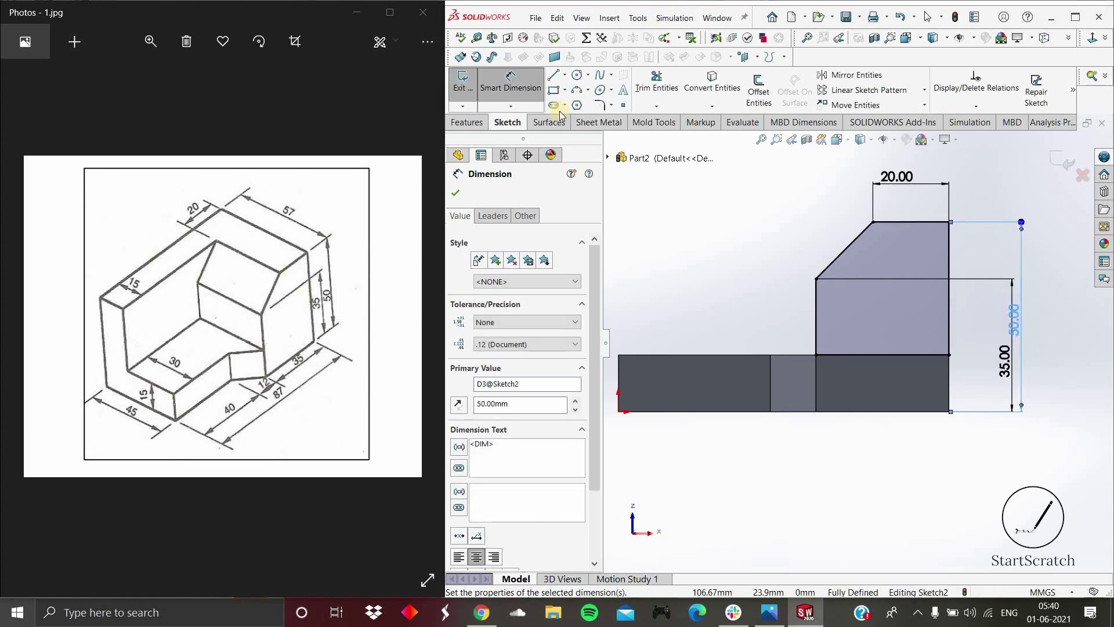
pyautogui.click(468, 122)
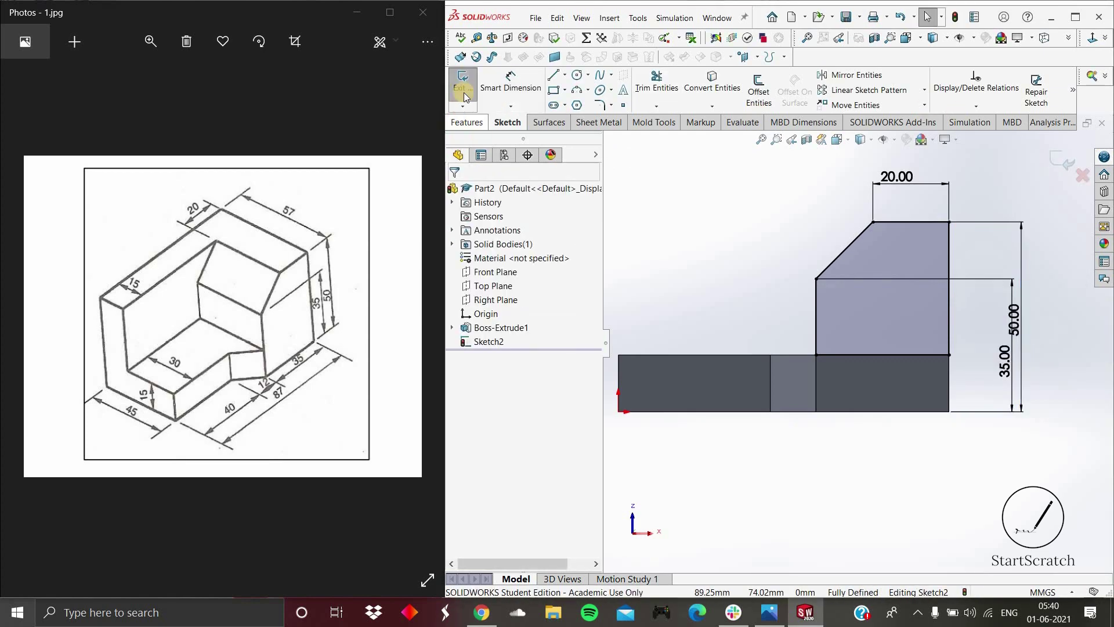
# Extrude the chamfered profile 57 mm in the reversed direction to form the upright block
pyautogui.press('e')
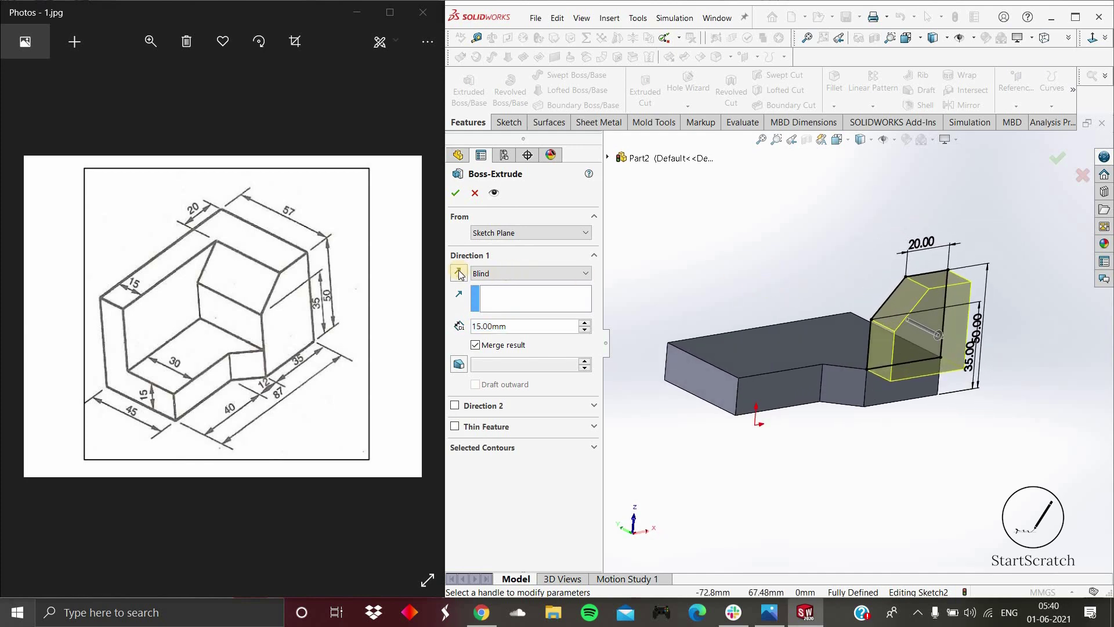
pyautogui.click(458, 273)
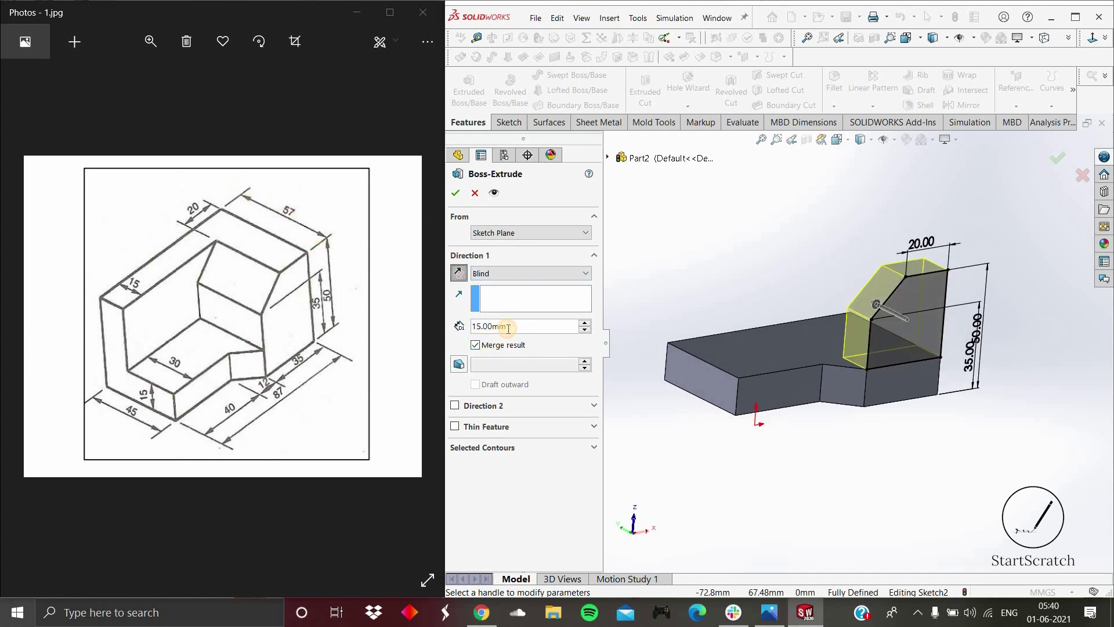
pyautogui.write('57')
pyautogui.press('Return')
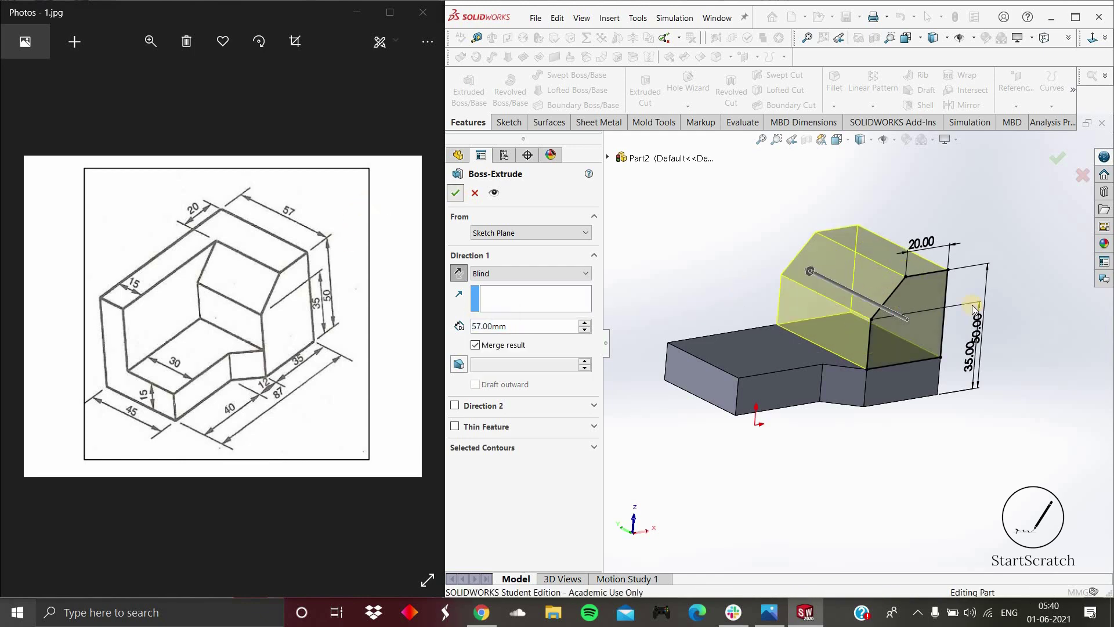
pyautogui.click(454, 192)
# Select the base's end face, start a sketch on it and view it Normal To
pyautogui.moveTo(990, 284); pyautogui.dragTo(992, 307, button='middle')
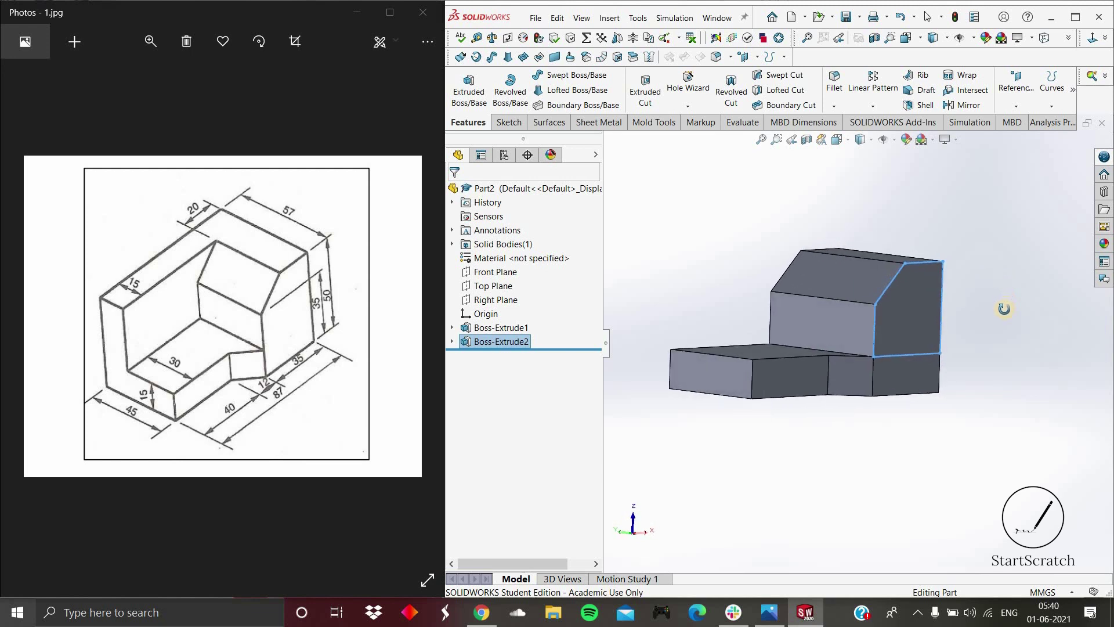
pyautogui.click(911, 298)
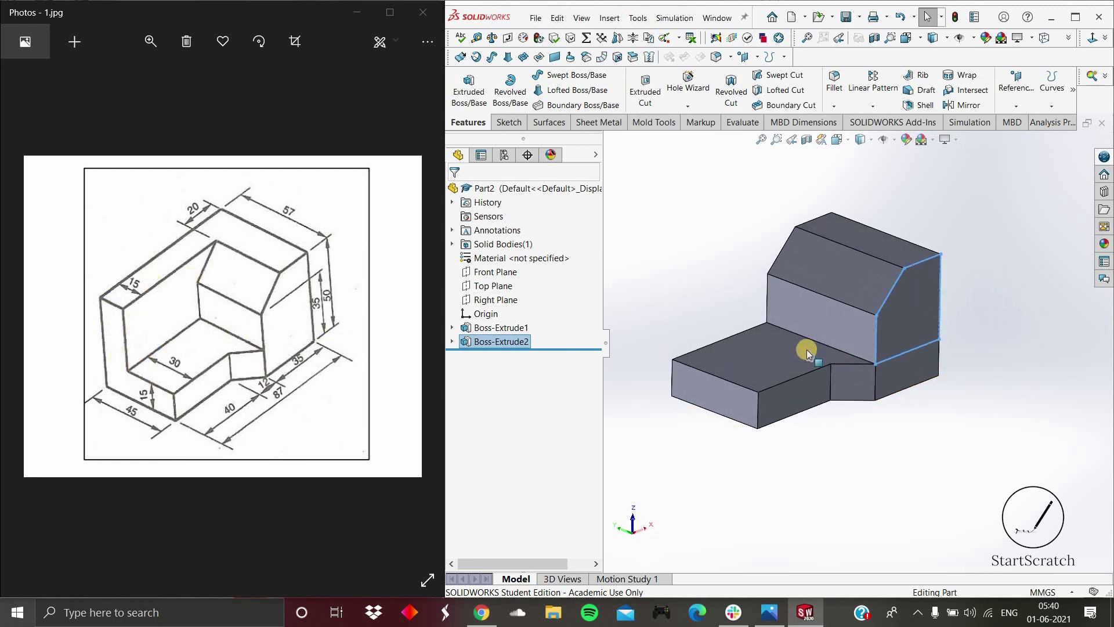
pyautogui.moveTo(819, 349); pyautogui.dragTo(808, 402, button='middle')
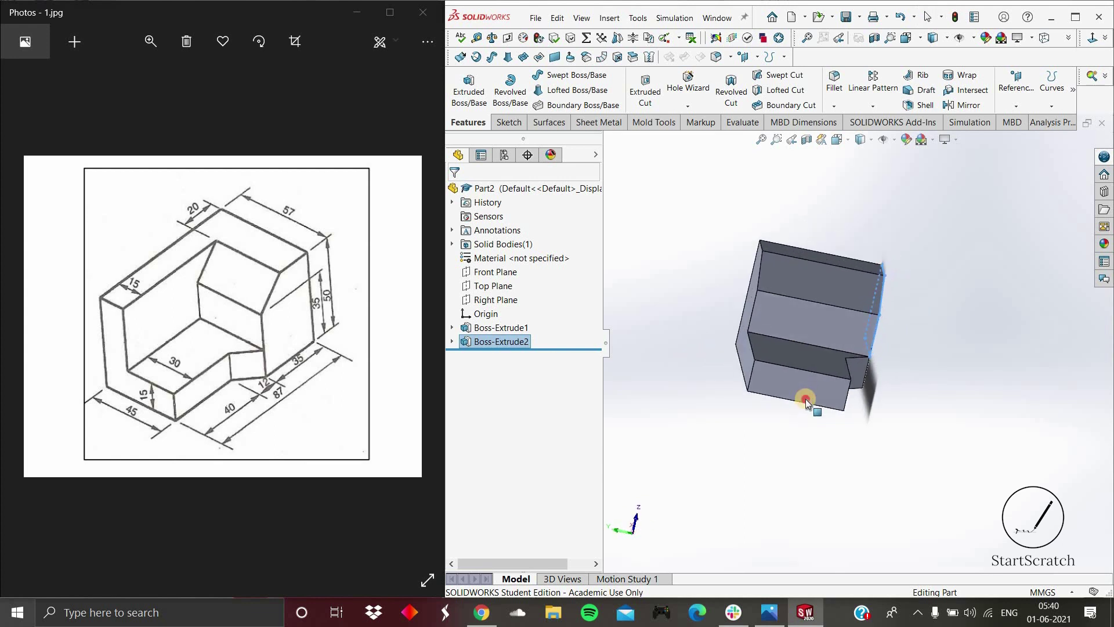
pyautogui.click(867, 378)
pyautogui.click(857, 364)
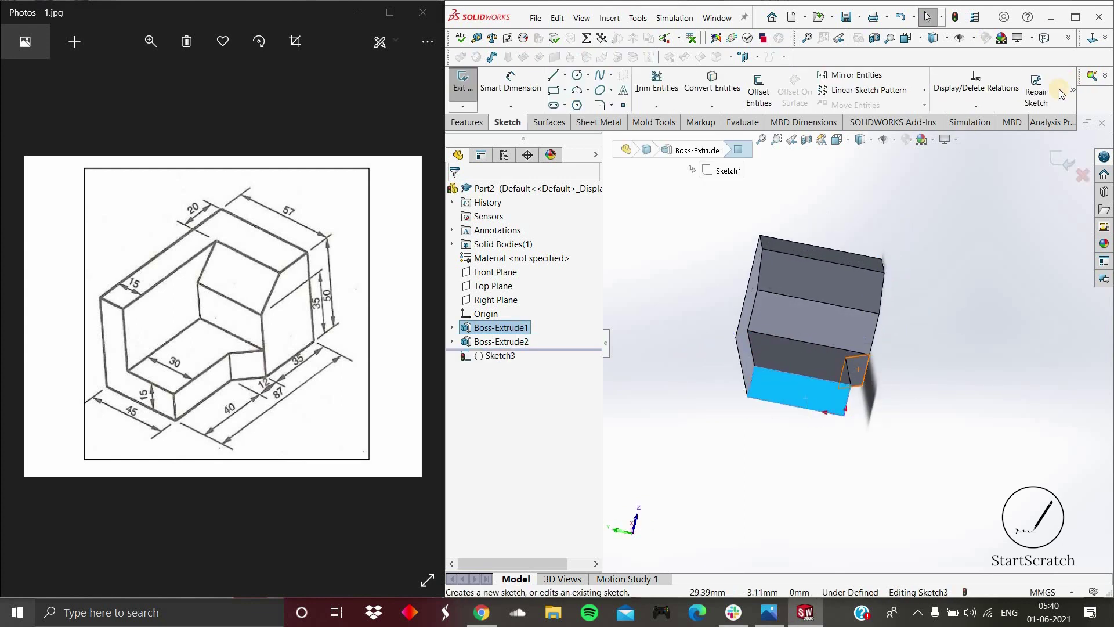
pyautogui.press('space')
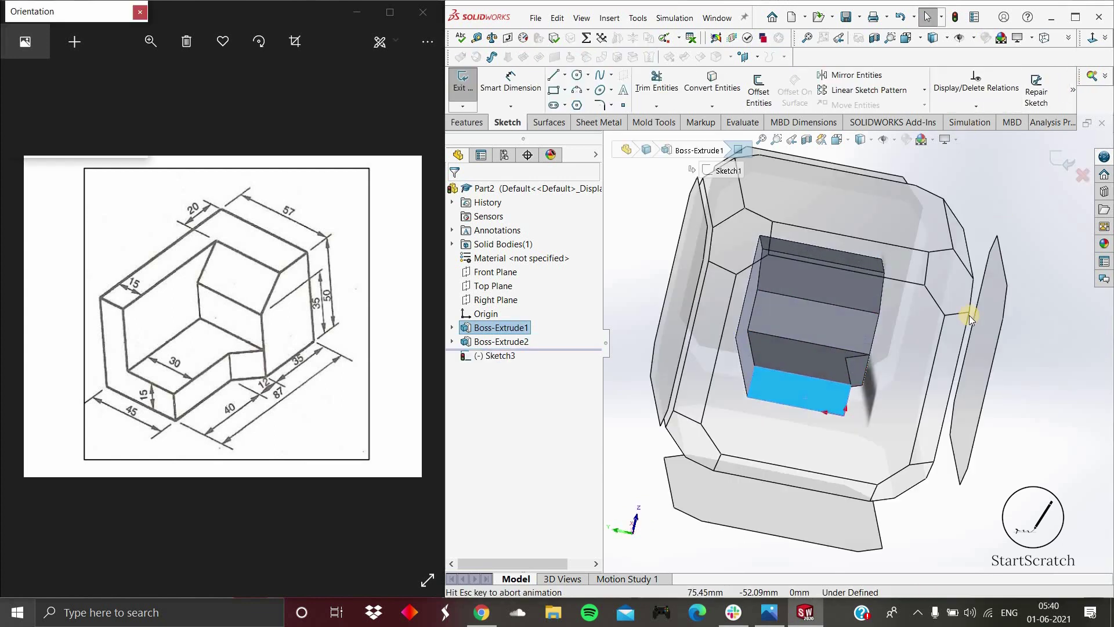
pyautogui.click(838, 416)
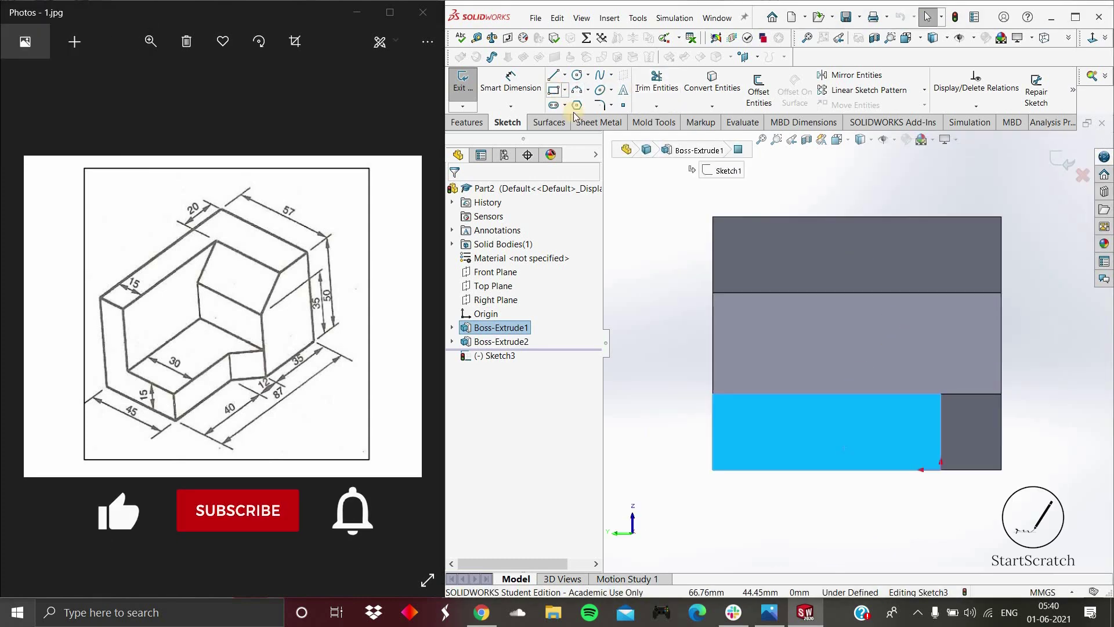
# Draw a full-height corner rectangle from the lower-left corner, 15 mm wide, and finish the sketch
pyautogui.click(556, 90)
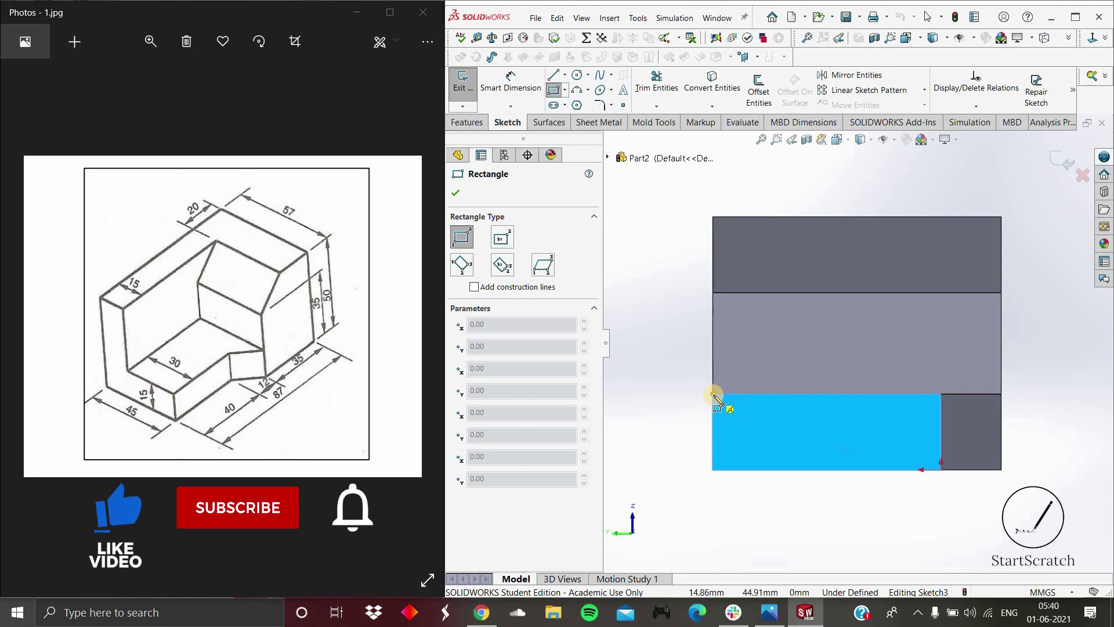
pyautogui.click(716, 399)
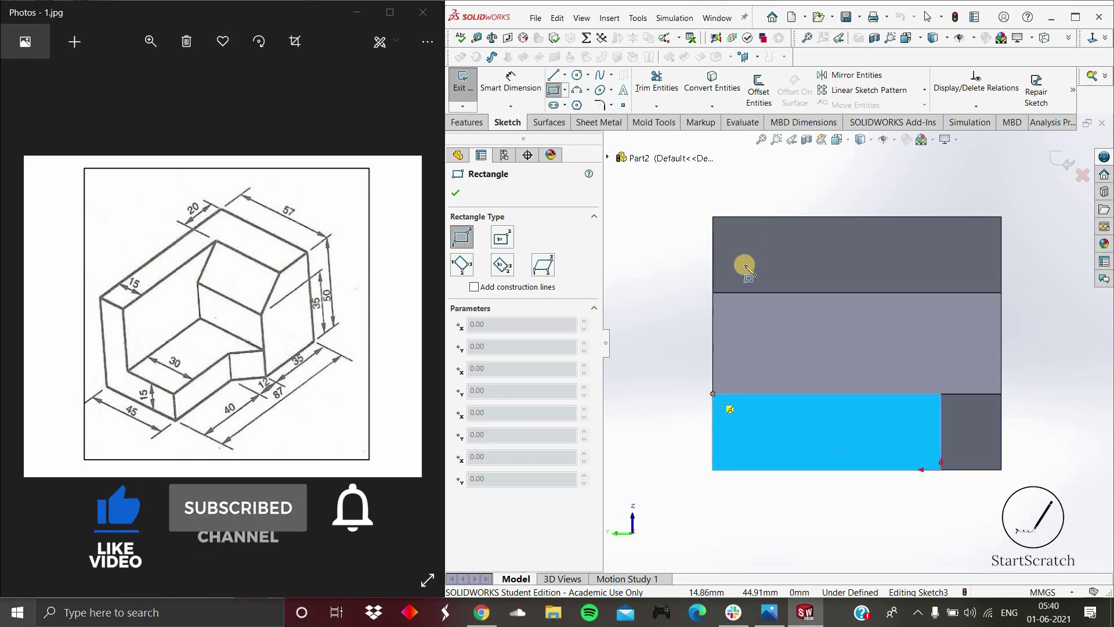
pyautogui.click(782, 218)
pyautogui.click(523, 85)
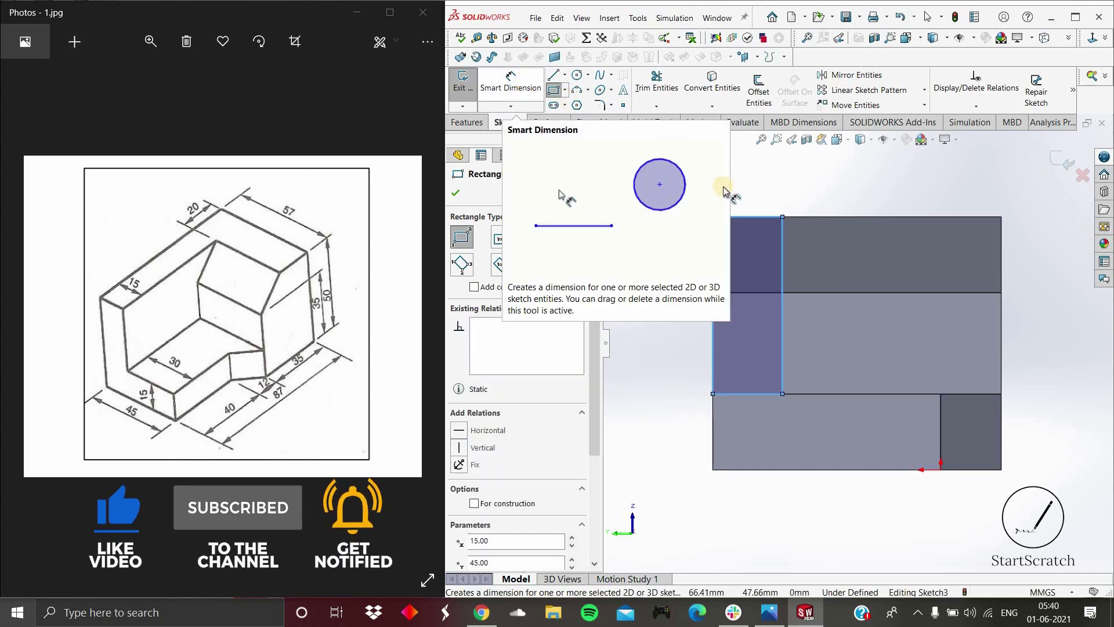
pyautogui.click(744, 217)
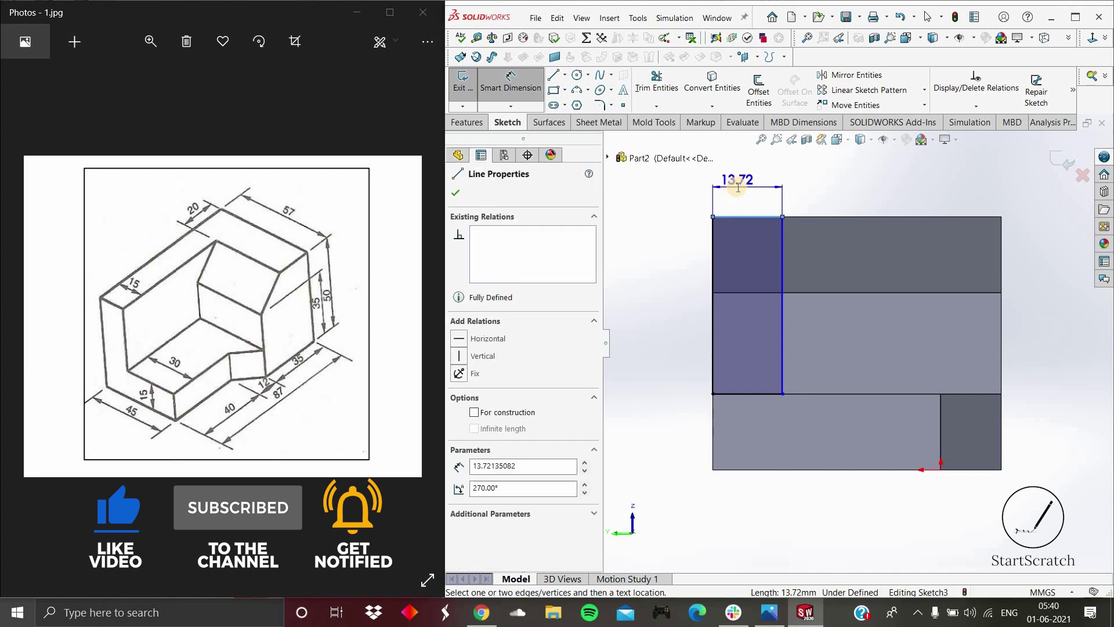
pyautogui.click(738, 191)
pyautogui.write('15')
pyautogui.press('Return')
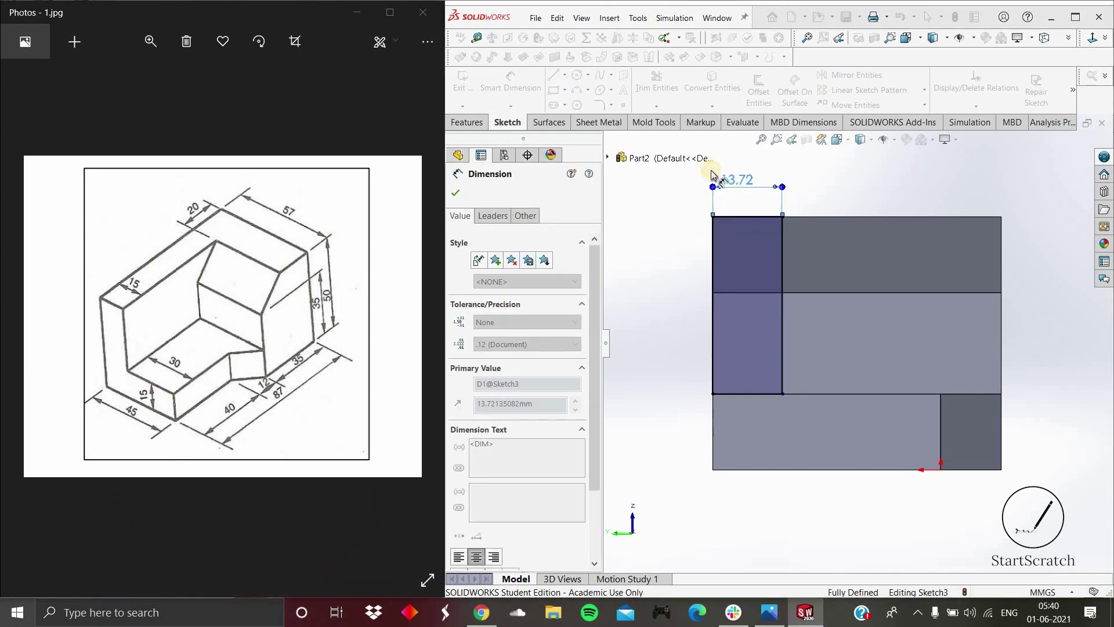
pyautogui.click(455, 193)
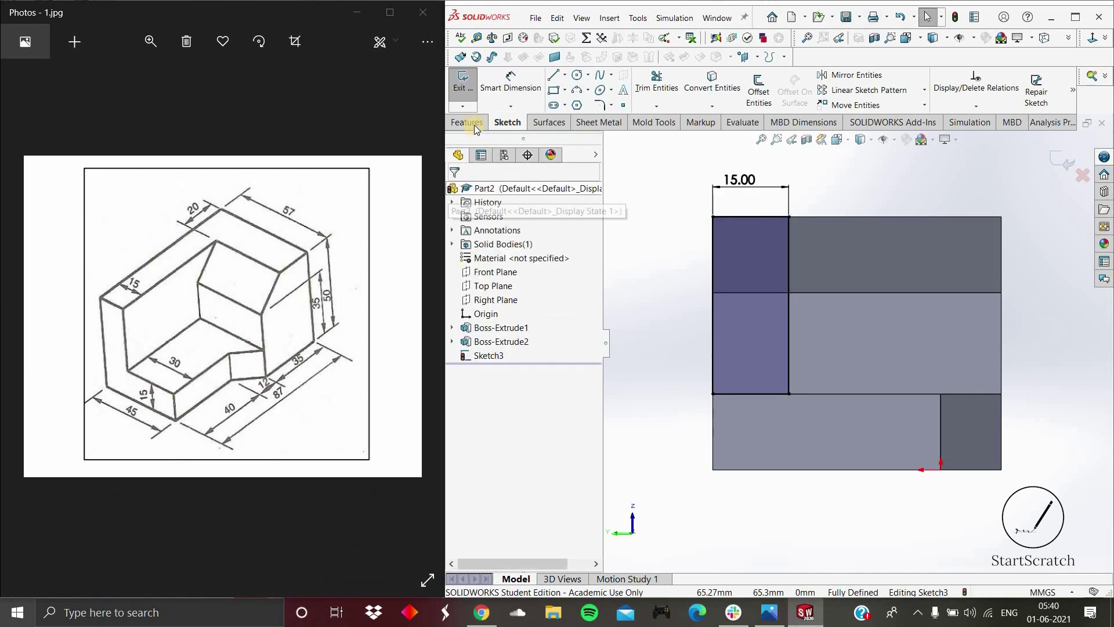
# Extrude the rectangle reversed Up To Vertex at the upright's far top edge, forming the side wall
pyautogui.click(466, 122)
pyautogui.scroll(-1, 879, 242)
pyautogui.moveTo(879, 242); pyautogui.dragTo(784, 287, button='middle')
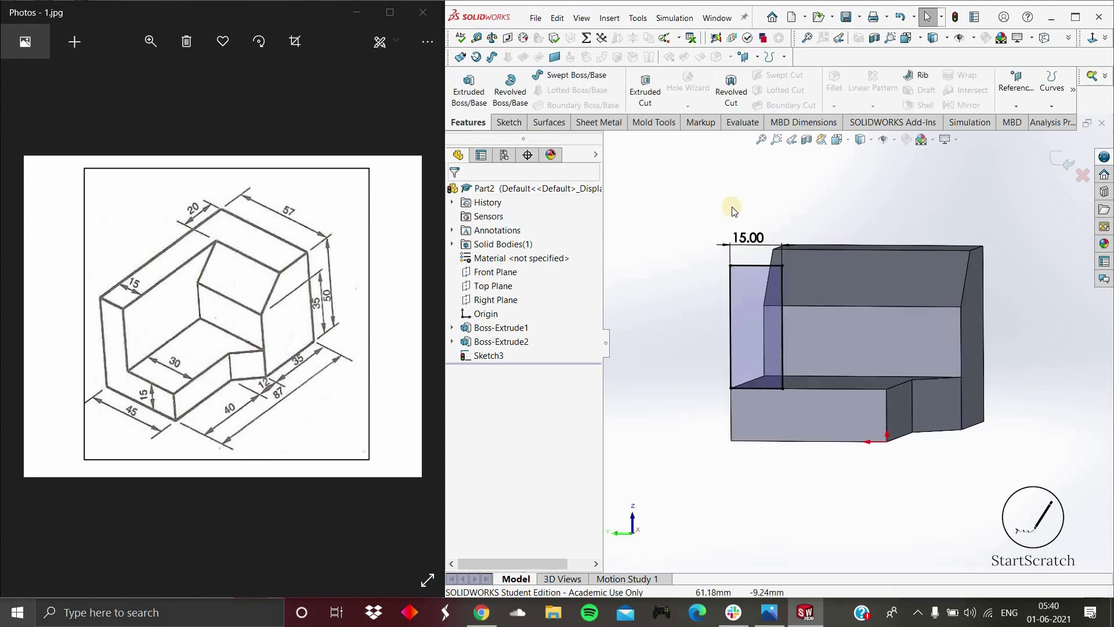
pyautogui.click(470, 89)
pyautogui.click(458, 272)
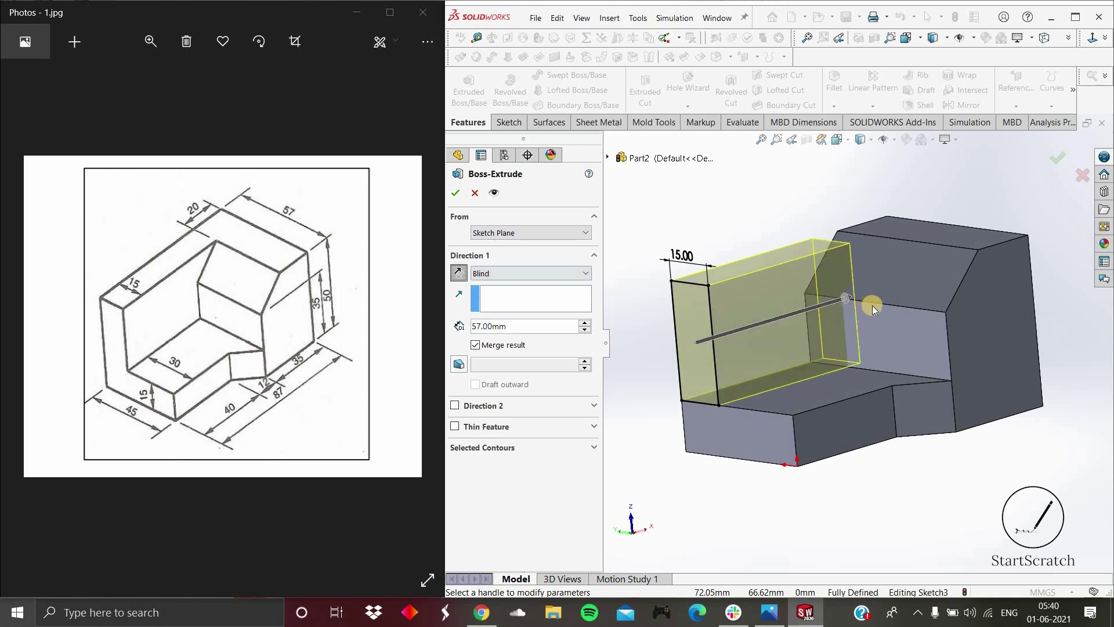
pyautogui.click(931, 248)
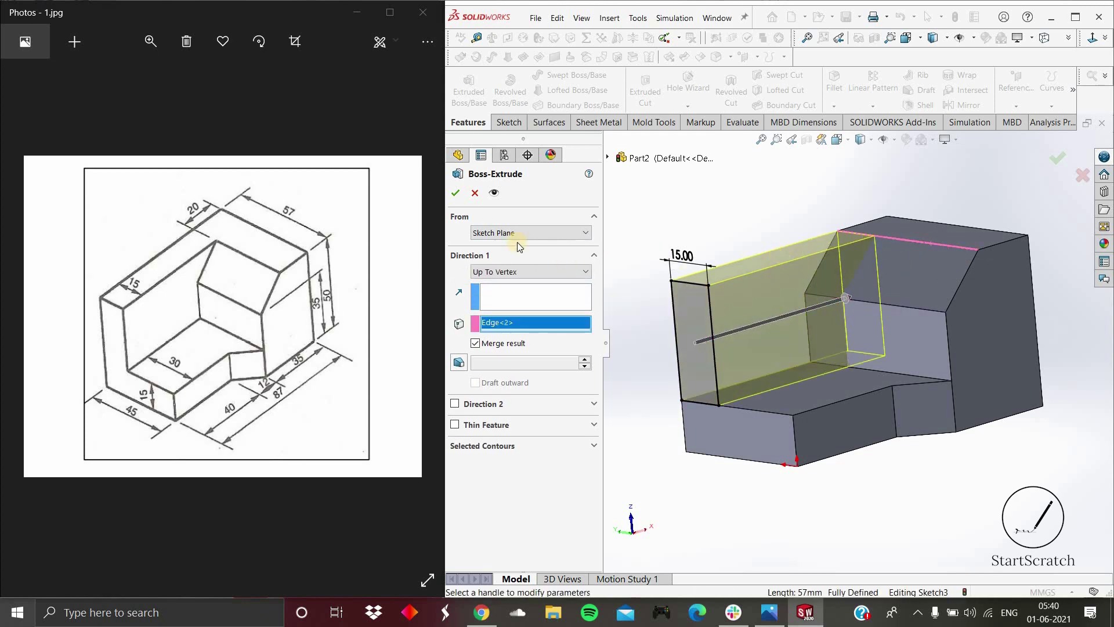
pyautogui.click(453, 192)
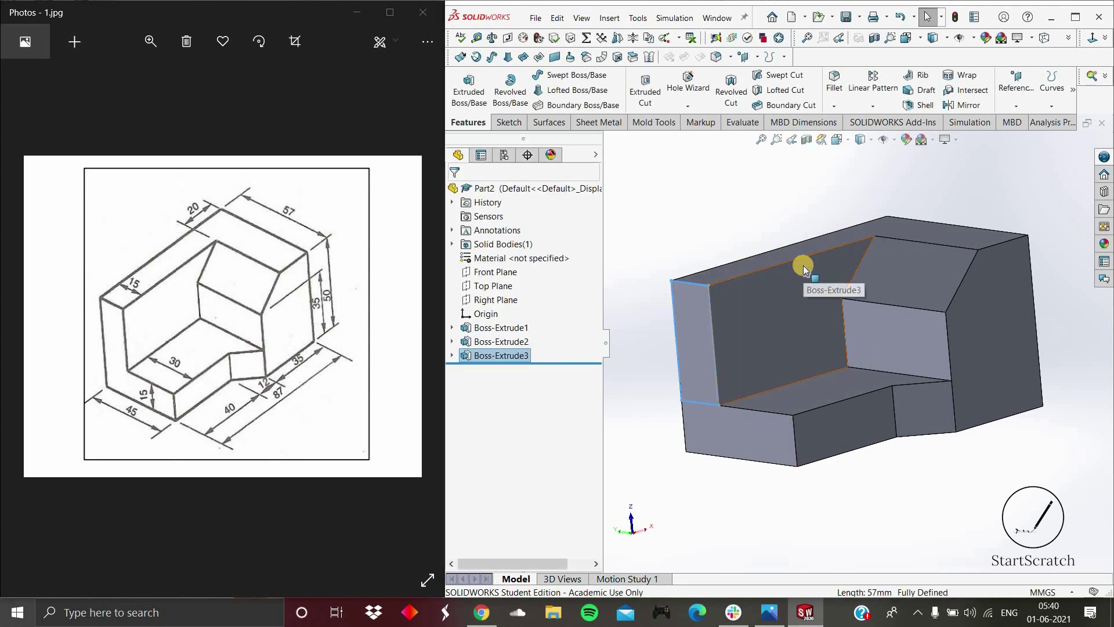
pyautogui.moveTo(865, 298)
pyautogui.mouseDown(button='middle')
pyautogui.moveTo(925, 334)
pyautogui.moveTo(879, 512)
pyautogui.mouseUp(button='middle')
pyautogui.click(878, 512)
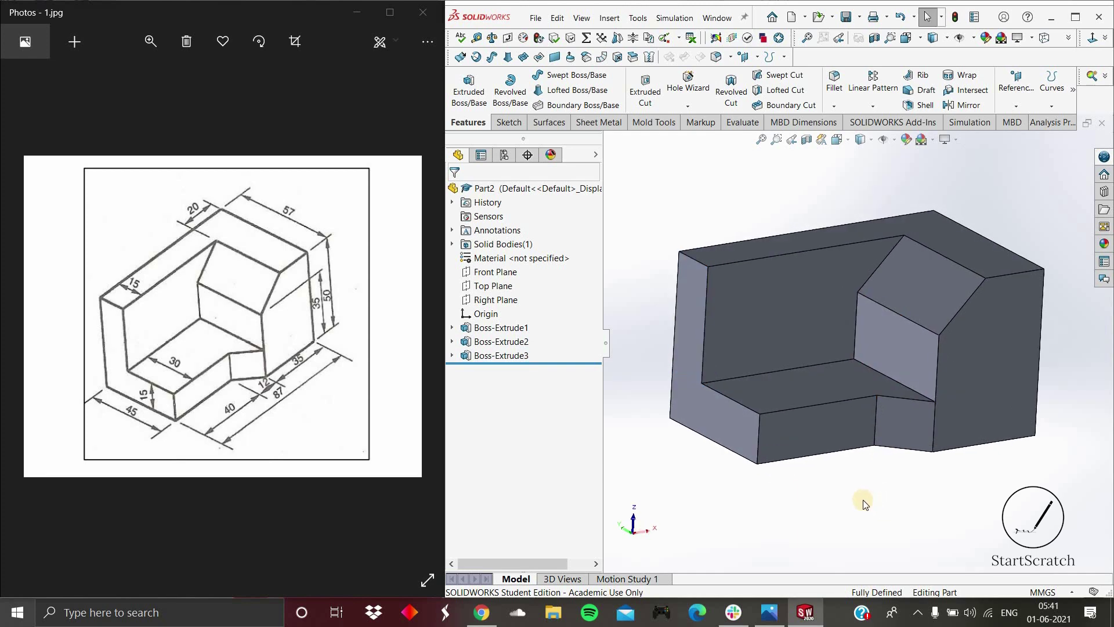